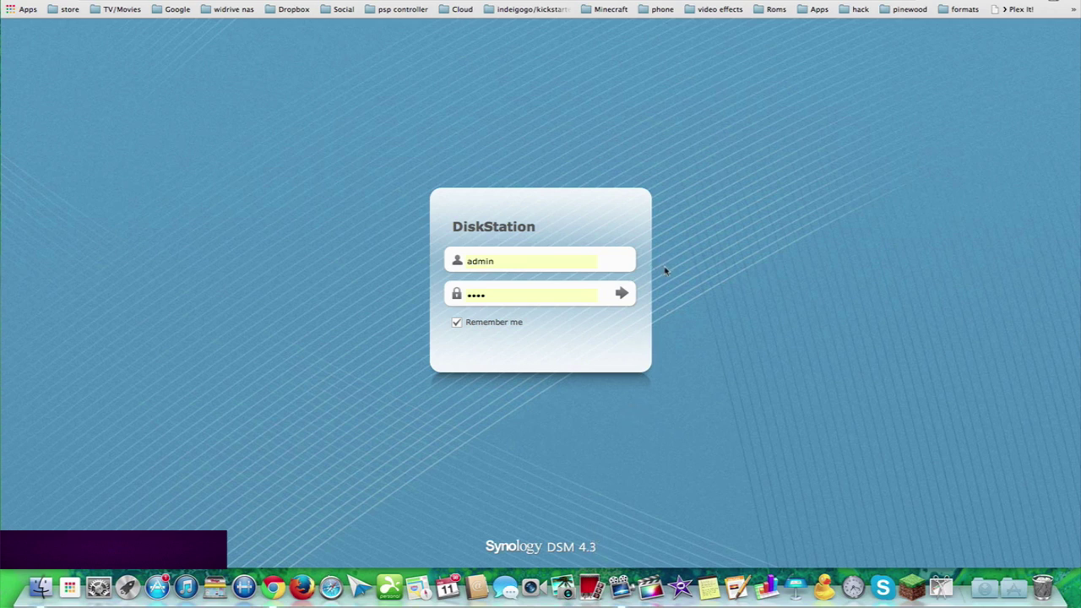
# Log in to the DiskStation as admin and leave the Quick Start wizard, keeping it enabled for the next login
pyautogui.click(621, 293)
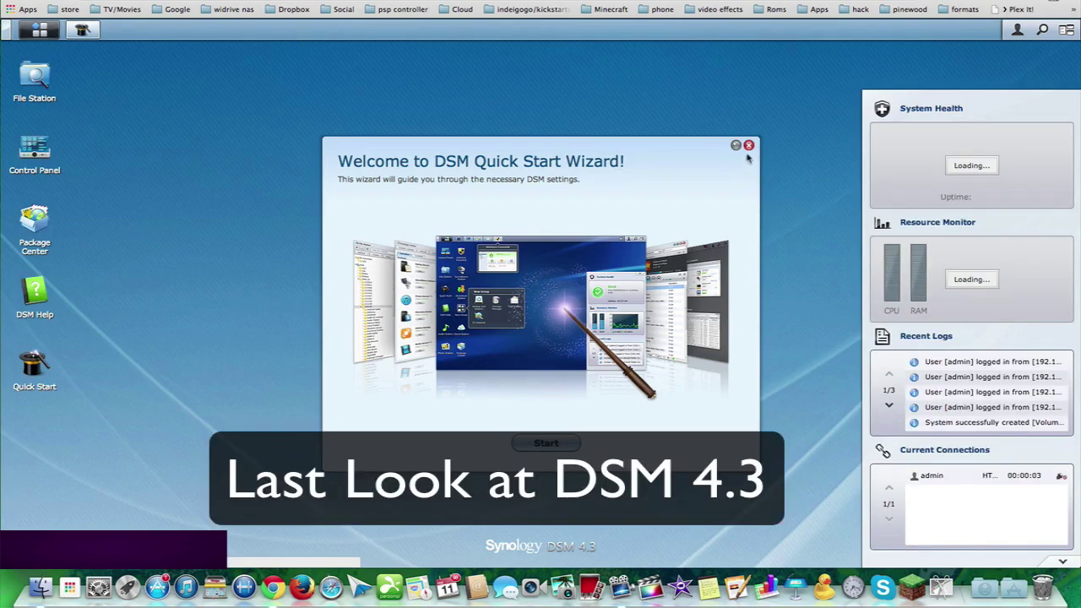
pyautogui.click(748, 149)
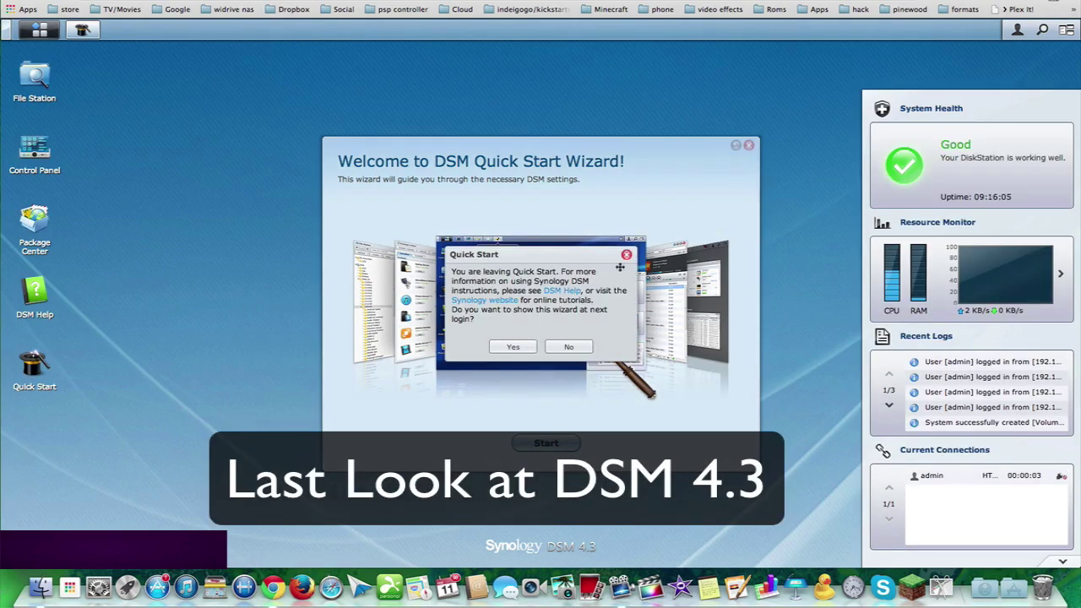
pyautogui.click(527, 345)
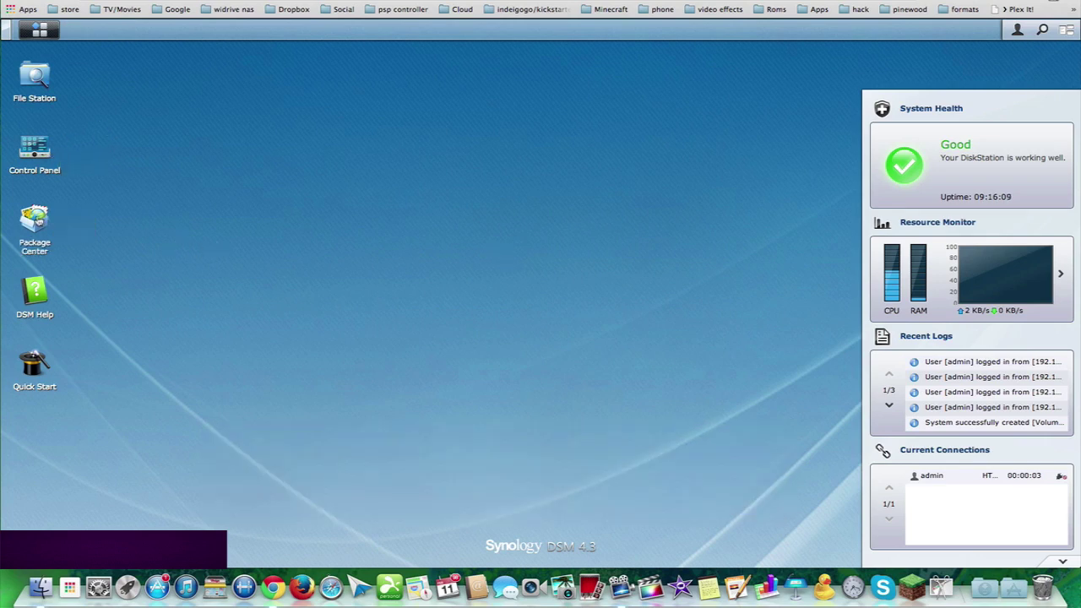
# Open Package Center, accept its Terms of Service and move its window higher on the desktop
pyautogui.click(34, 221)
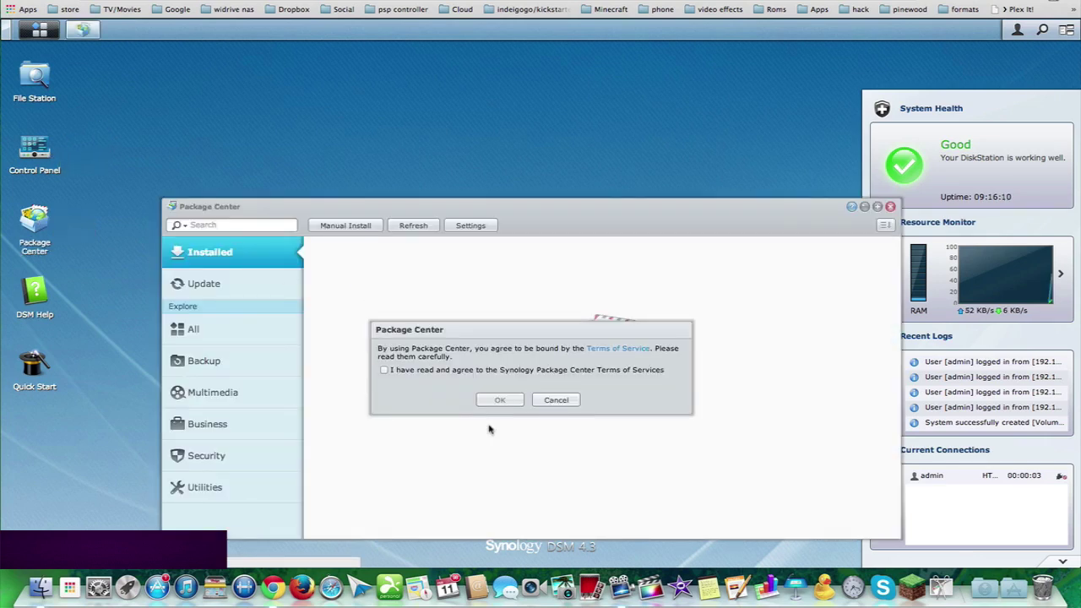
pyautogui.click(384, 369)
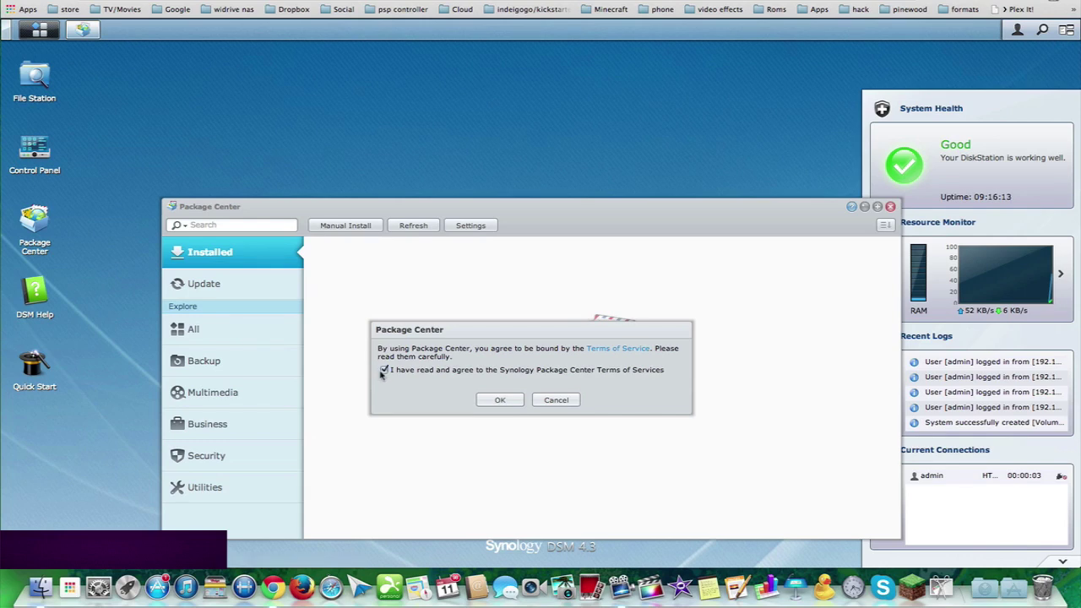
pyautogui.click(500, 400)
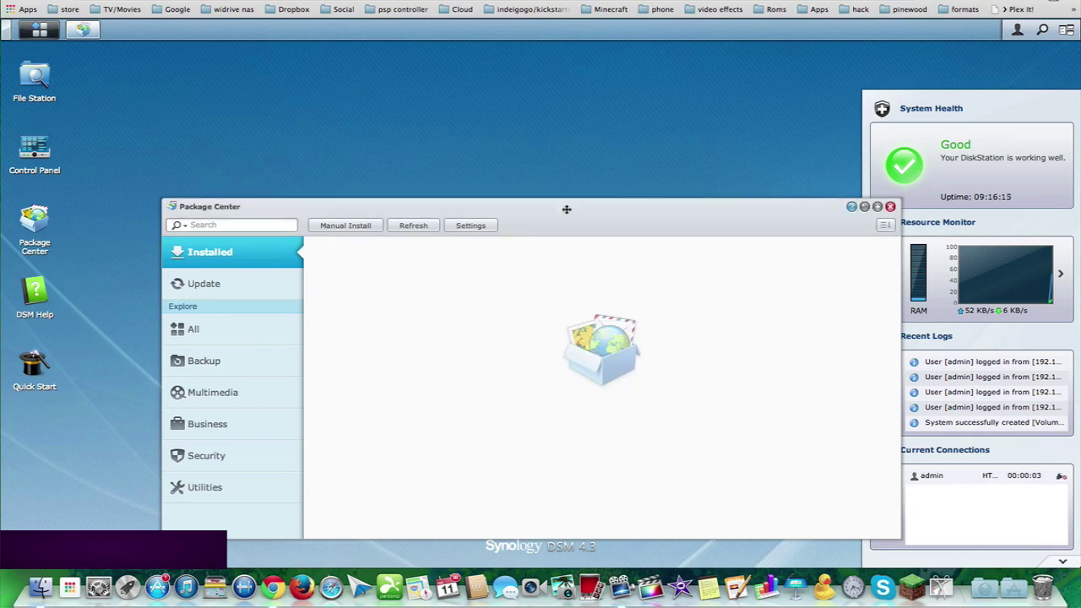
pyautogui.moveTo(566, 203); pyautogui.dragTo(514, 84)
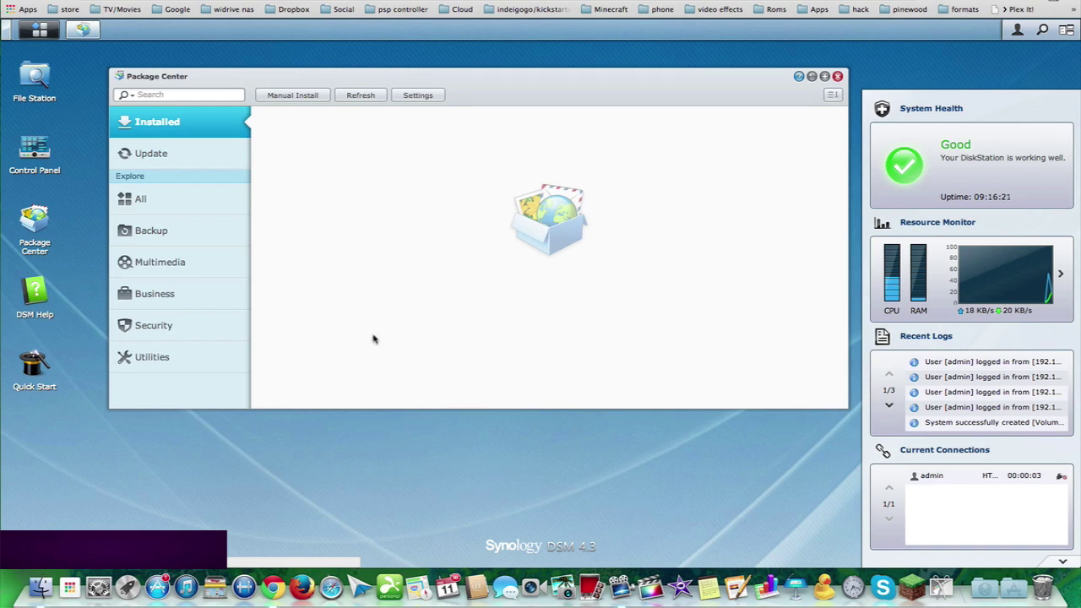
# Browse the full list of available packages through to its end, then close Package Center
pyautogui.click(161, 207)
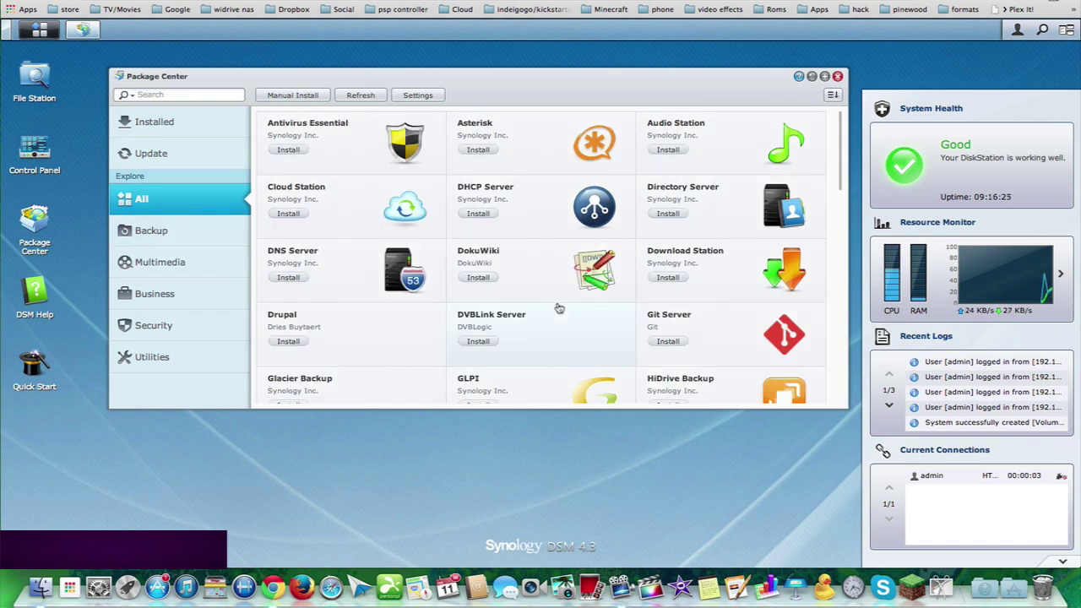
pyautogui.scroll(-5, 558, 309)
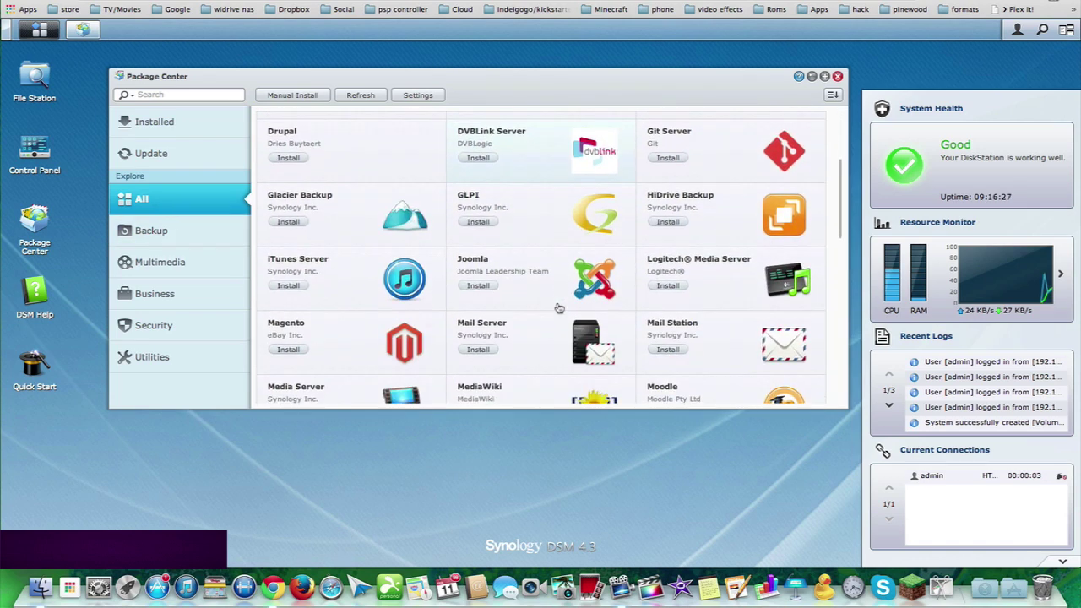
pyautogui.scroll(-4, 558, 308)
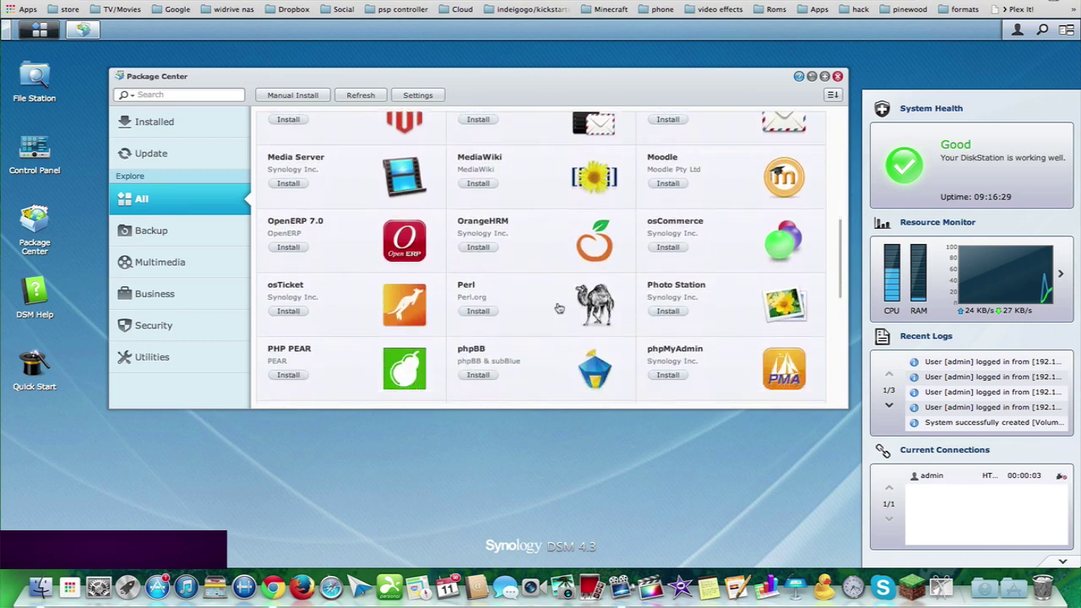
pyautogui.scroll(-6, 558, 308)
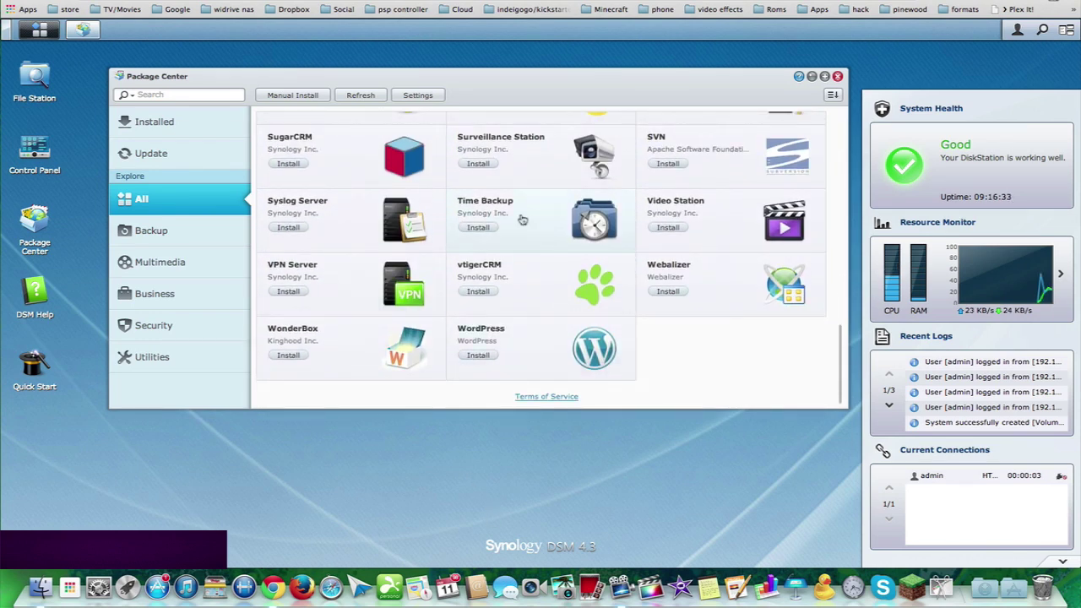
pyautogui.click(837, 77)
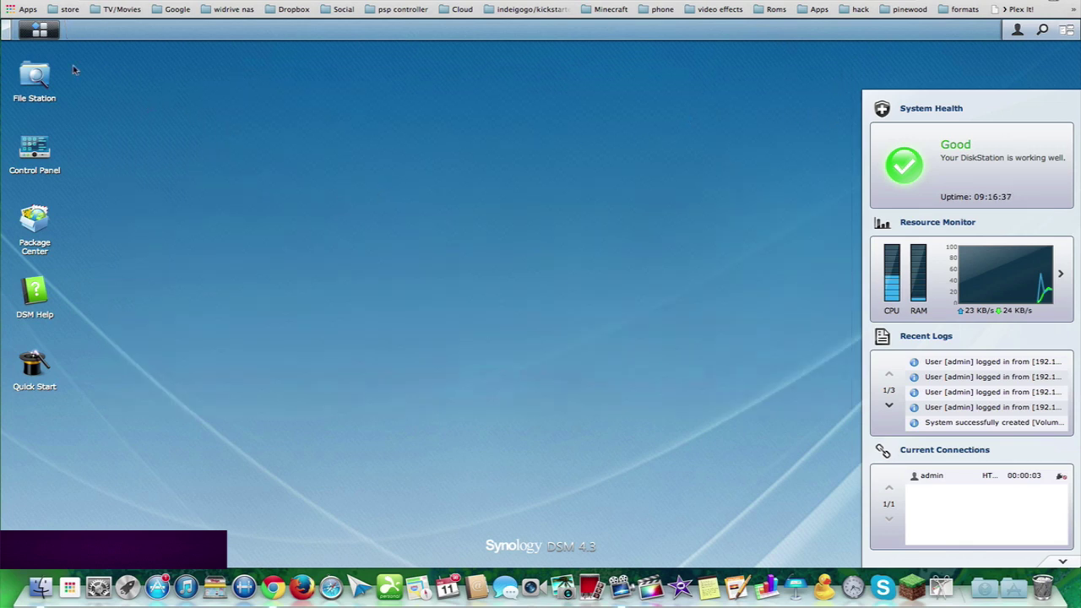
# Open File Station, closing the Shared Folder window and the Java notice that come with it
pyautogui.click(35, 72)
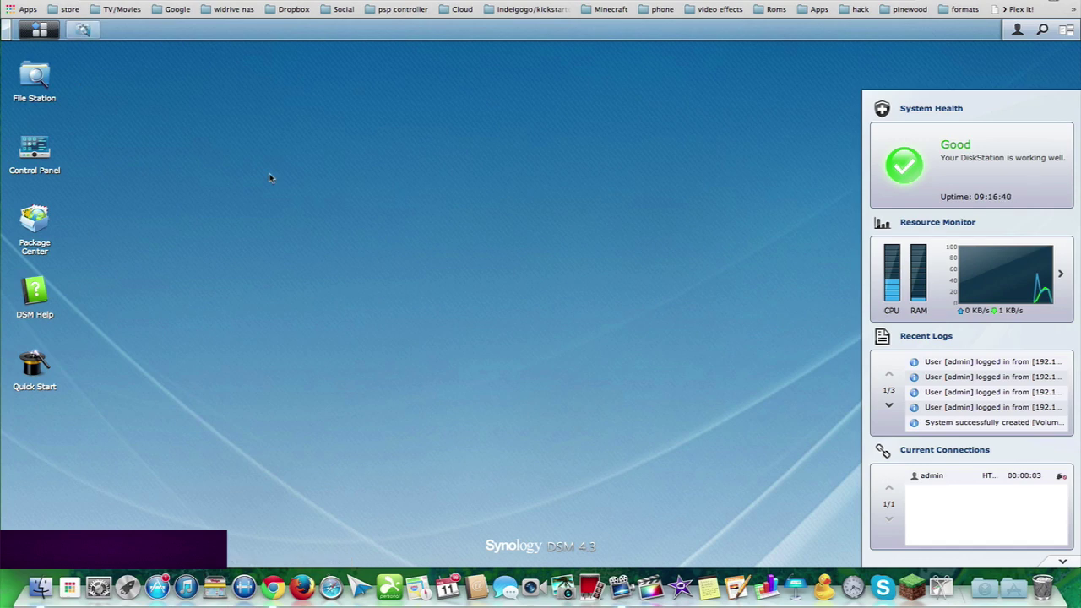
pyautogui.click(455, 223)
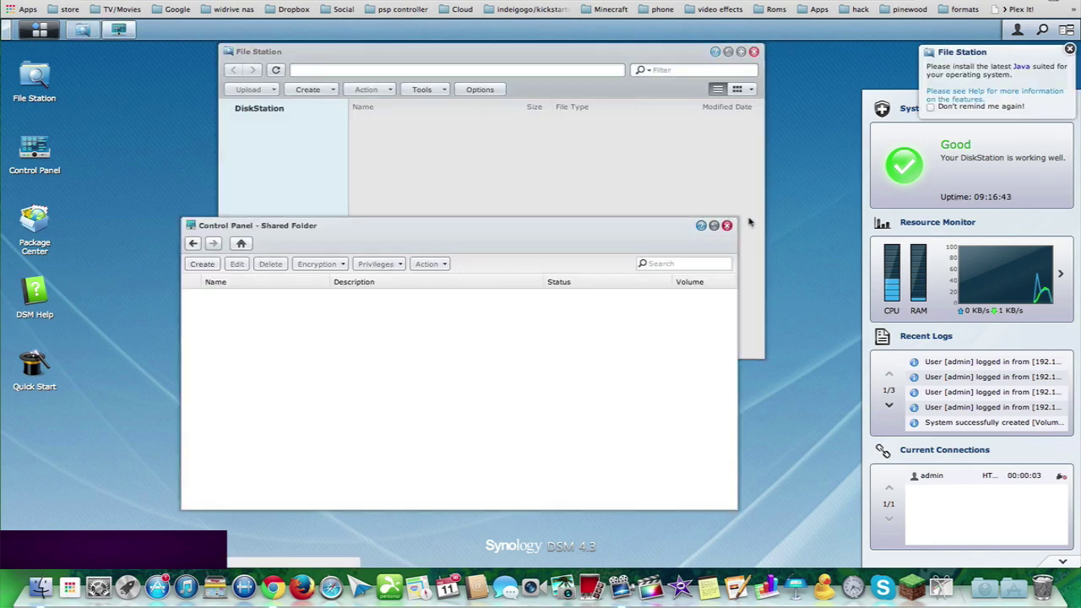
pyautogui.click(726, 225)
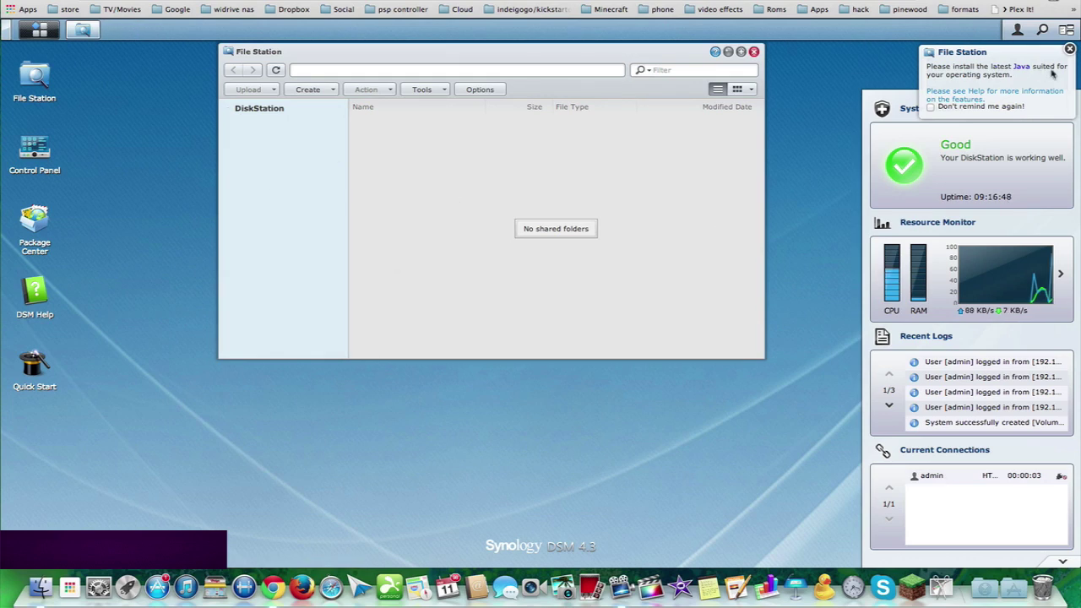
pyautogui.click(1070, 50)
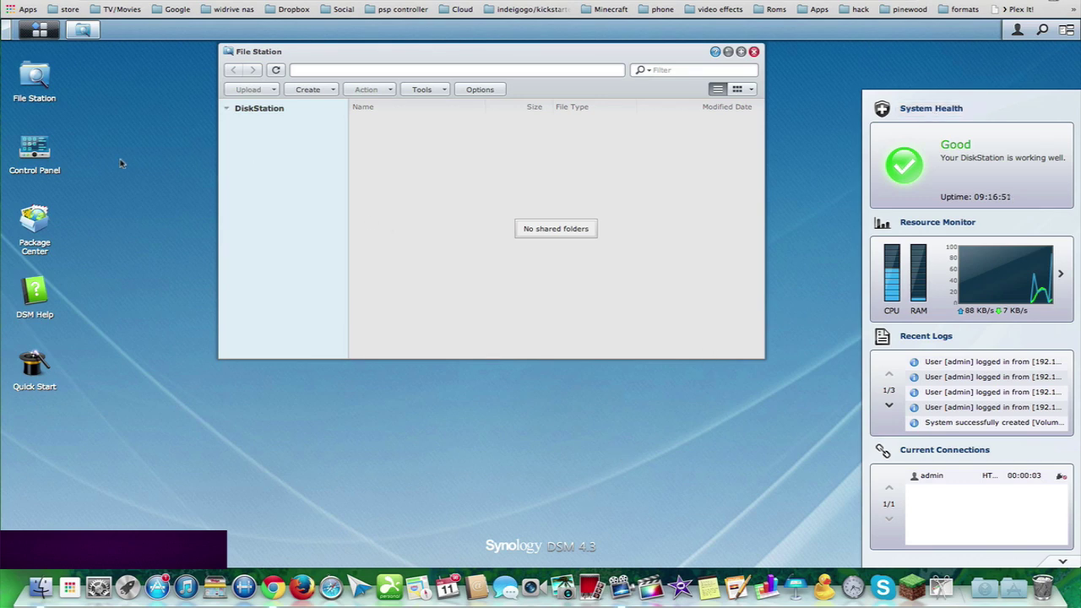
# Open DSM Update in Control Panel and start a manual DSM update
pyautogui.click(32, 160)
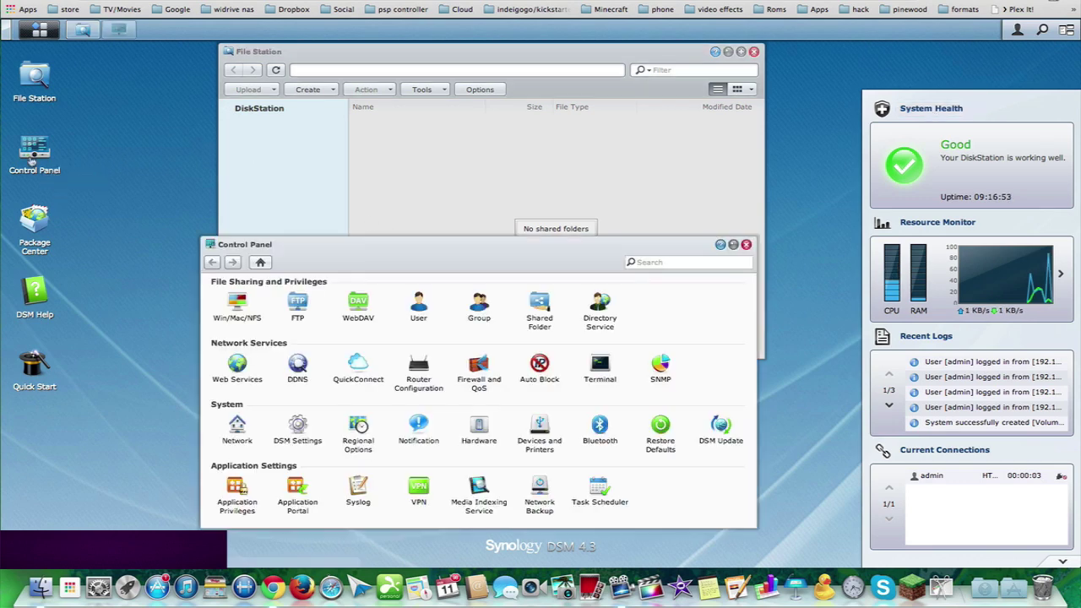
pyautogui.click(720, 425)
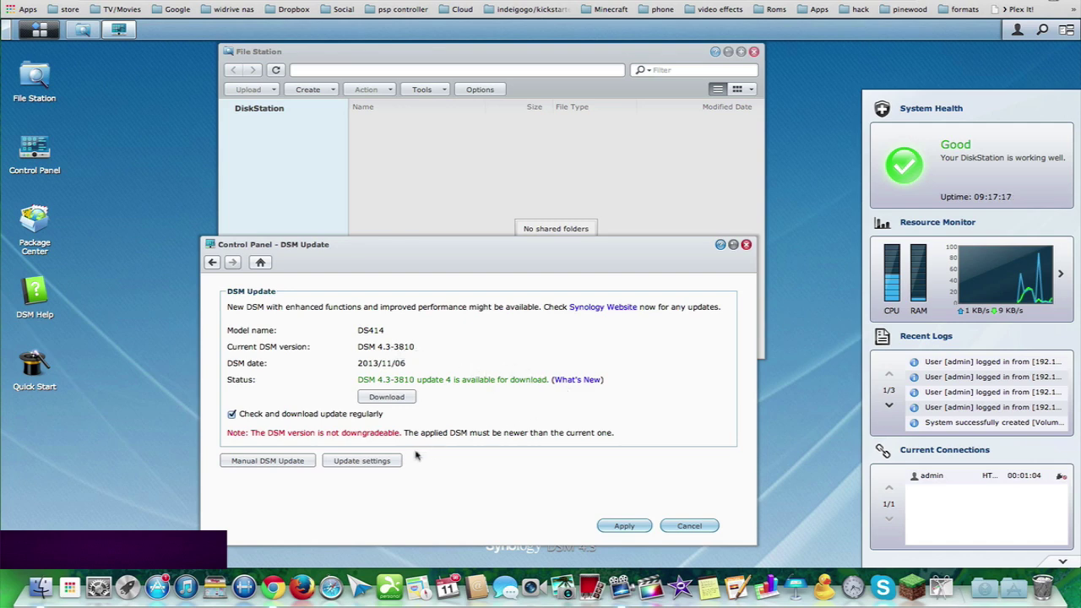
pyautogui.click(287, 461)
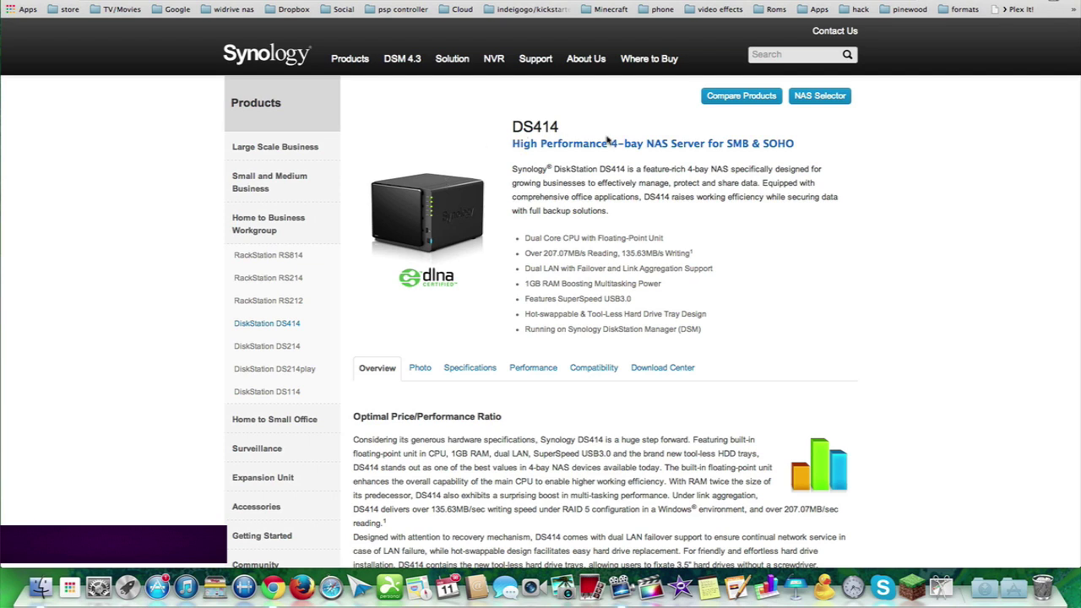
# Open the Download Center on the Synology website and select 4 bays and the DS414 model
pyautogui.moveTo(534, 65)
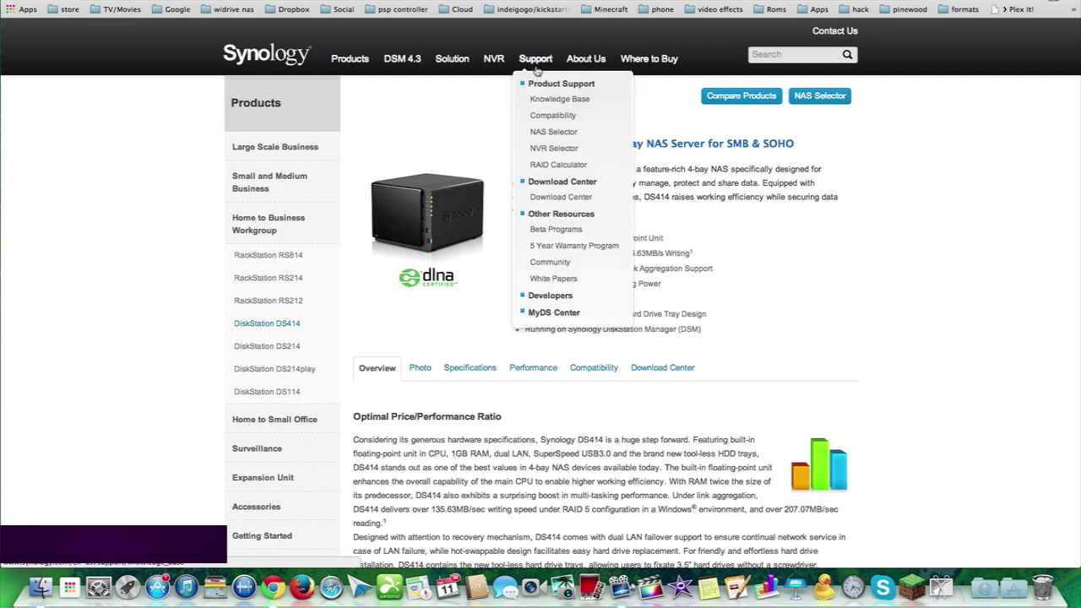
pyautogui.click(548, 199)
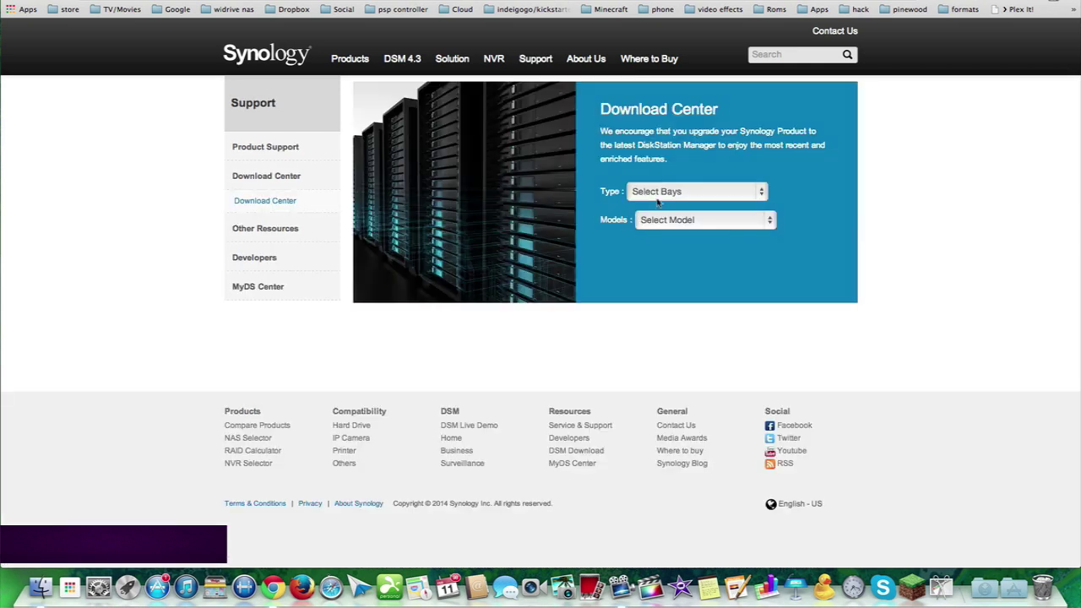
pyautogui.click(683, 192)
pyautogui.click(657, 231)
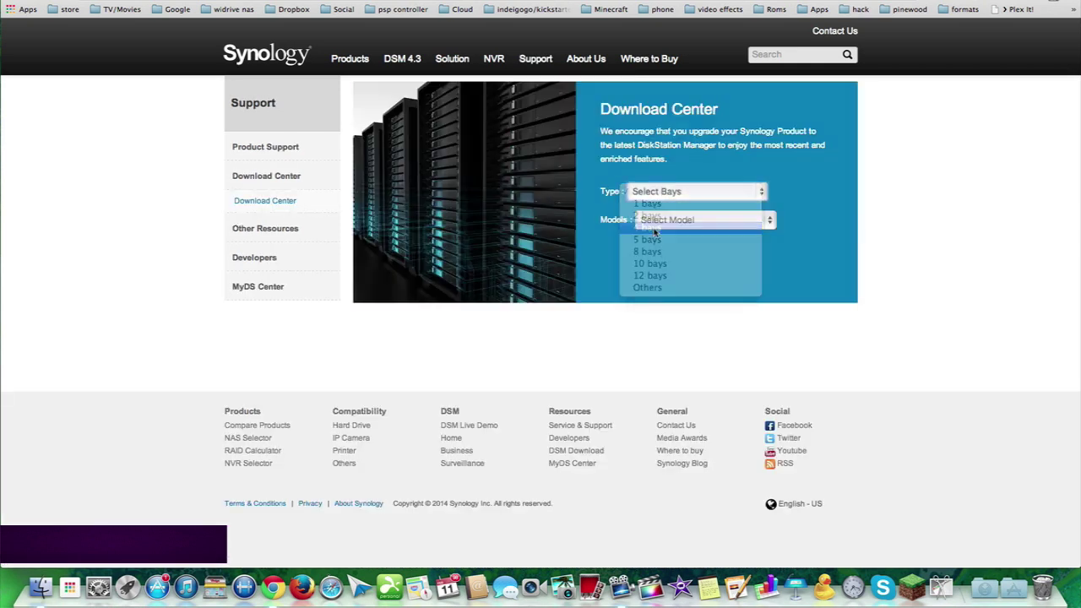
pyautogui.click(657, 221)
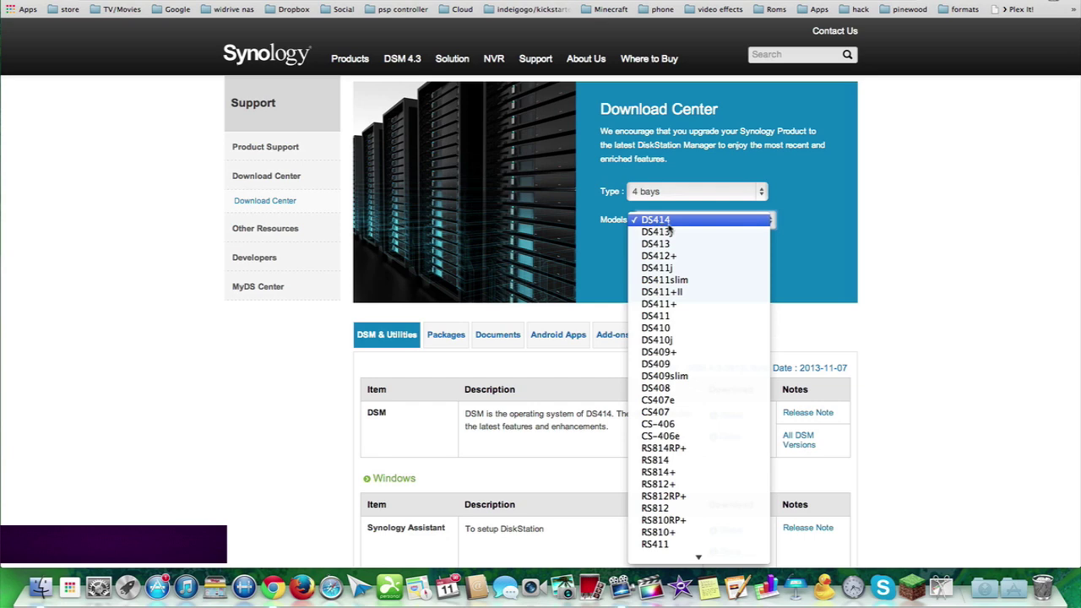
pyautogui.click(860, 271)
# Examine the DSM and utility downloads for the DS414, including the Windows and Mac sections
pyautogui.scroll(-3, 716, 389)
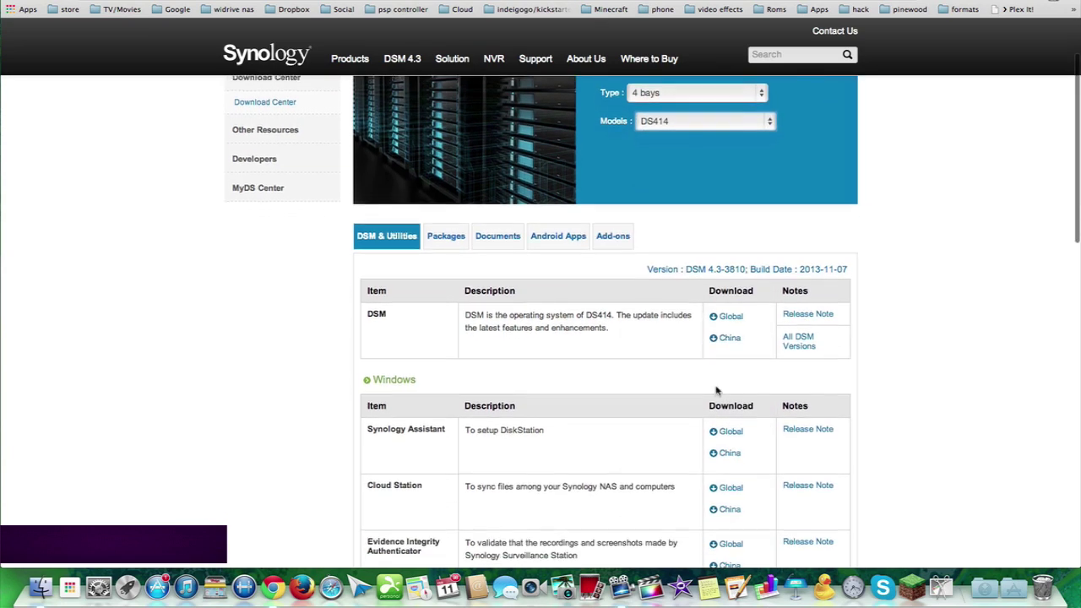
pyautogui.scroll(-3, 494, 380)
pyautogui.scroll(-2, 514, 386)
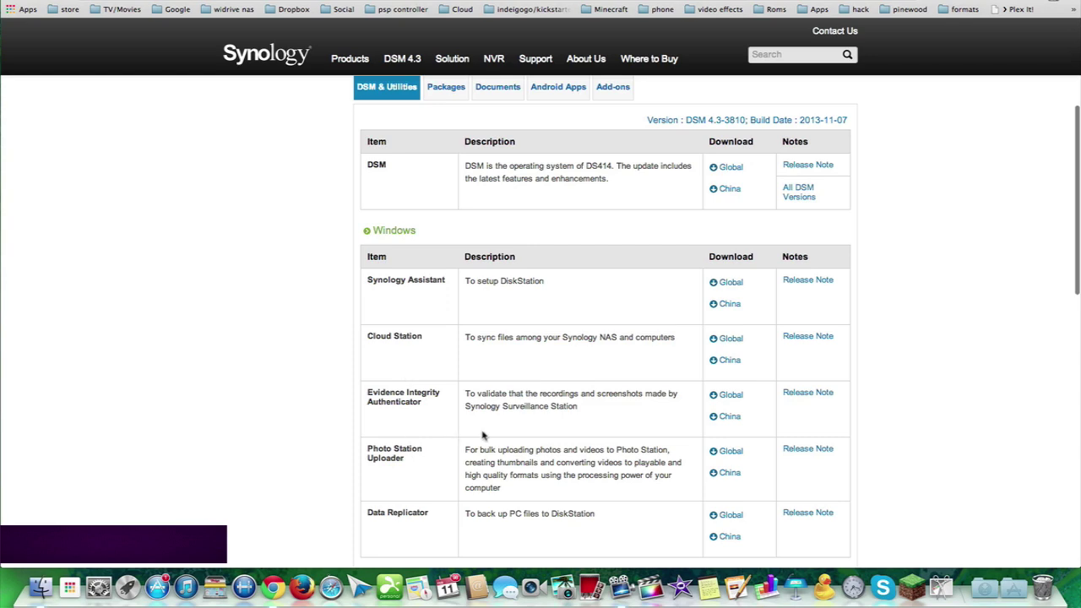
pyautogui.scroll(-6, 483, 435)
pyautogui.scroll(-1, 483, 435)
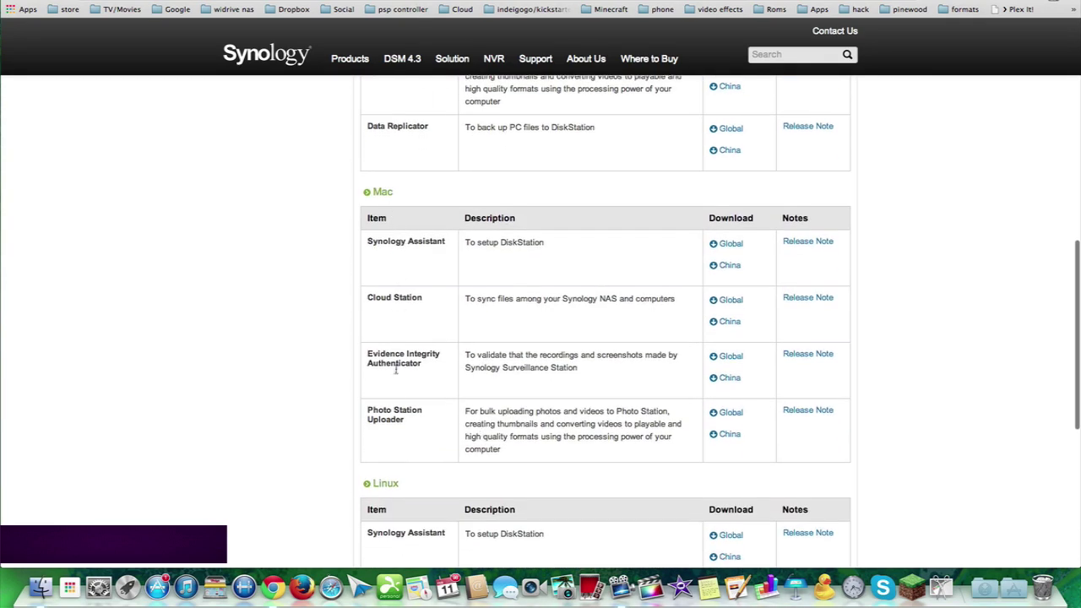
pyautogui.scroll(8, 623, 175)
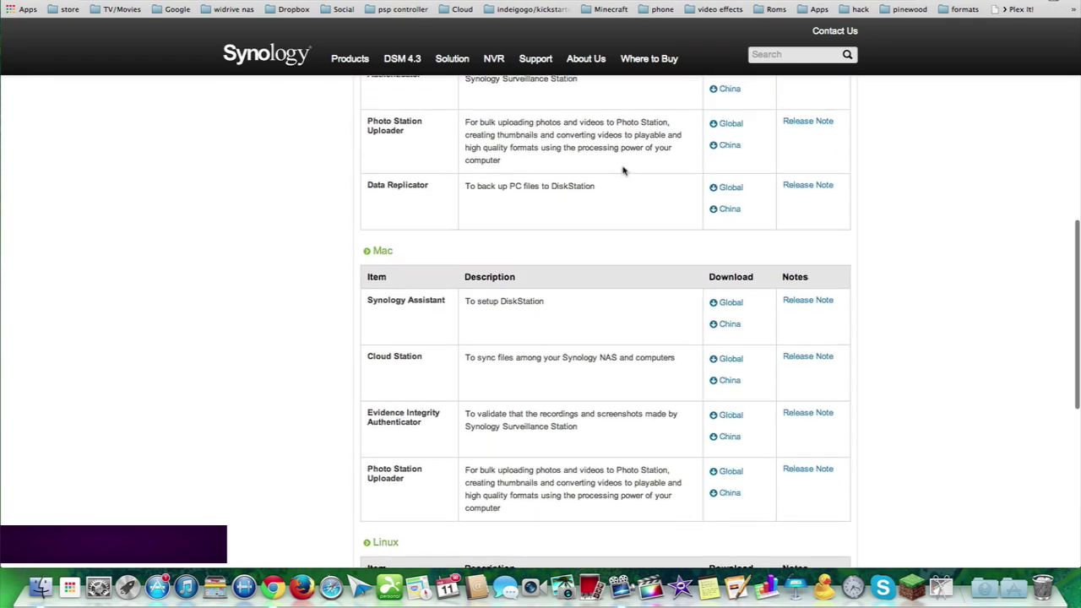
pyautogui.scroll(3, 623, 171)
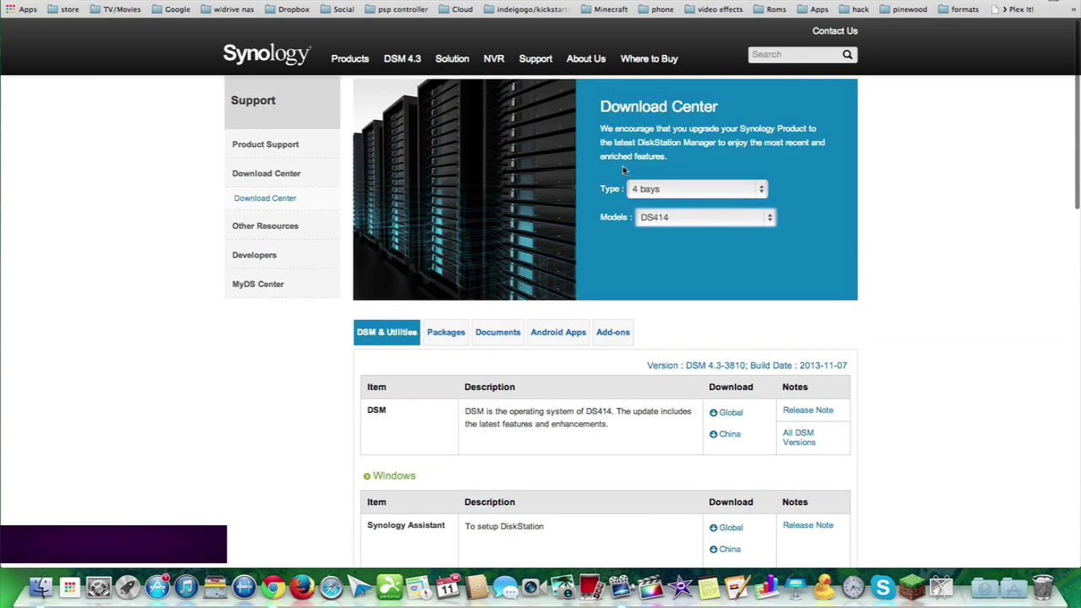
pyautogui.scroll(-1, 619, 131)
pyautogui.scroll(2, 618, 131)
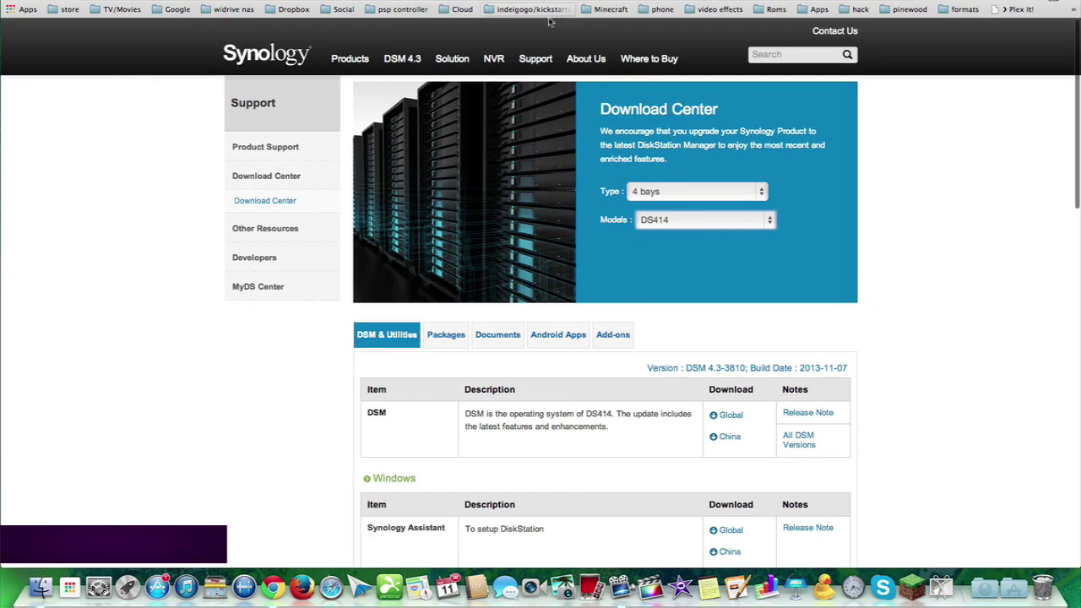
# Open the Synology DiskStation Manager 5.0 Beta from the Beta Programs list and review its Before Starting notes
pyautogui.moveTo(535, 59)
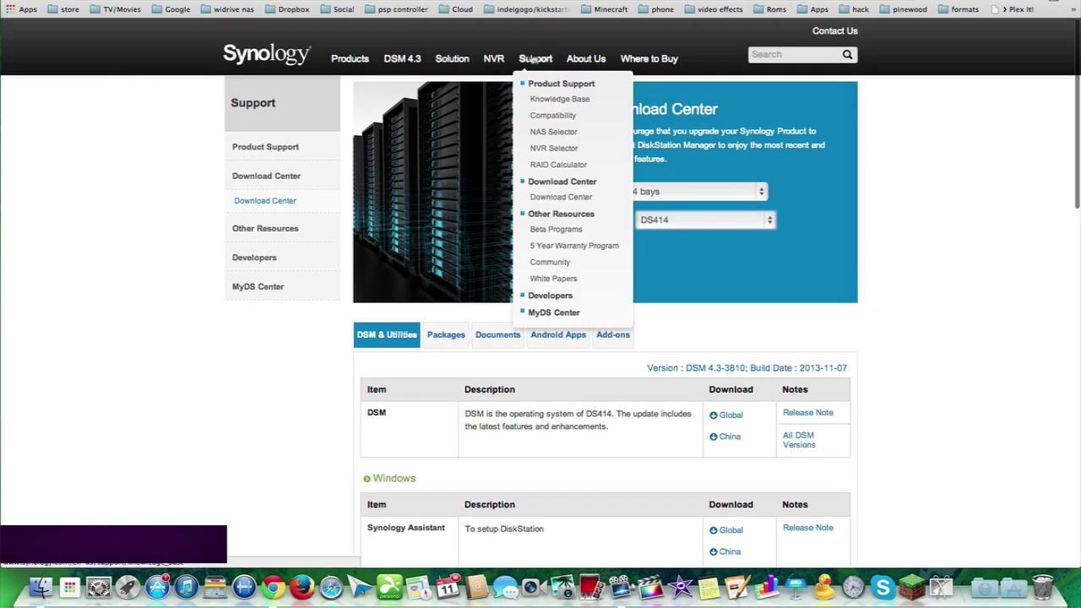
pyautogui.click(537, 233)
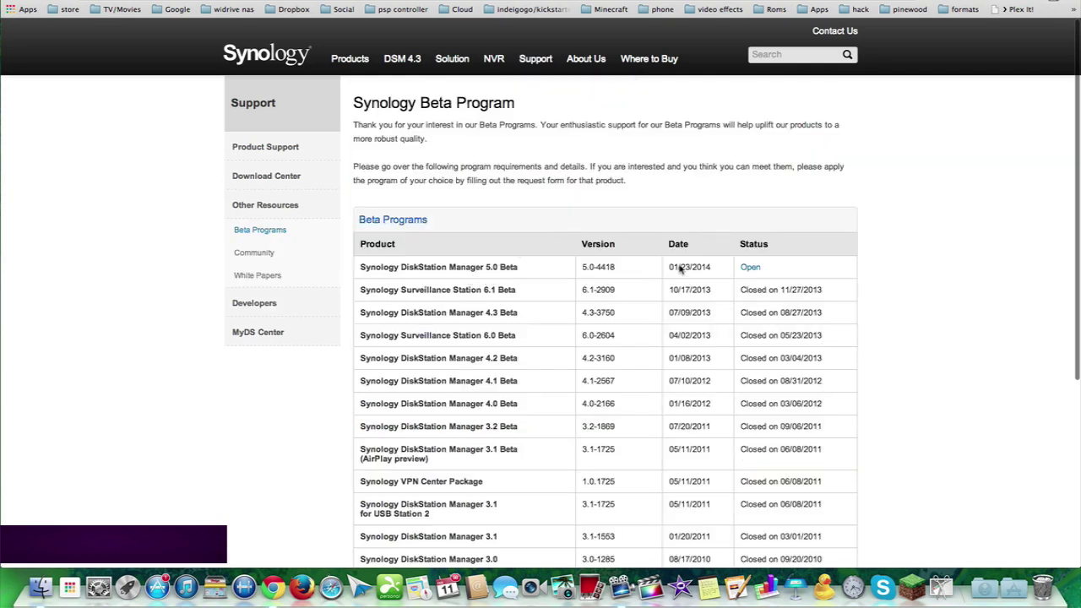
pyautogui.click(748, 269)
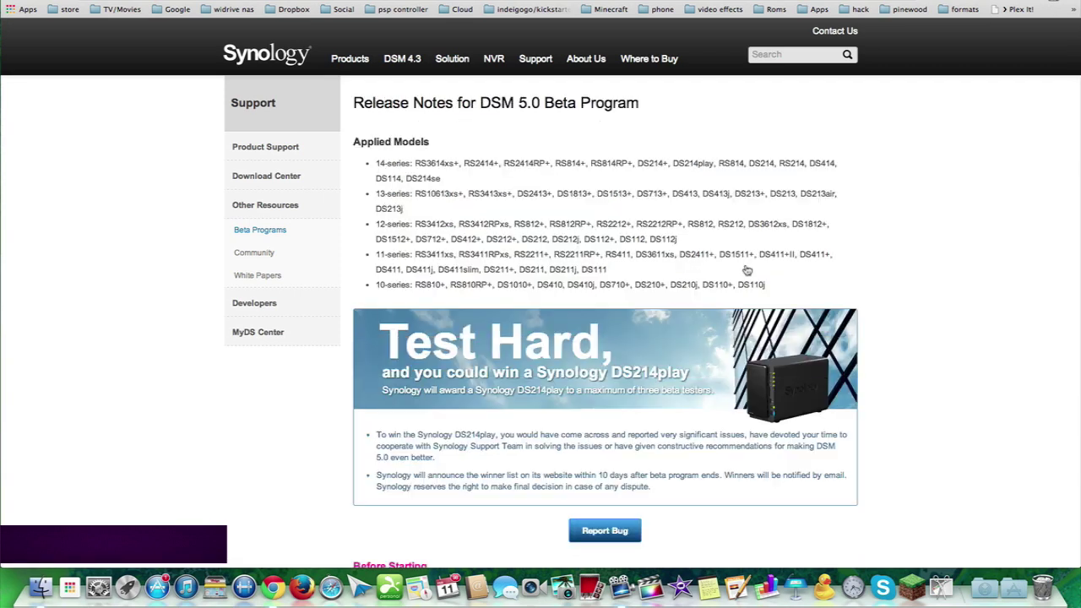
pyautogui.scroll(-5, 606, 304)
pyautogui.scroll(-7, 605, 296)
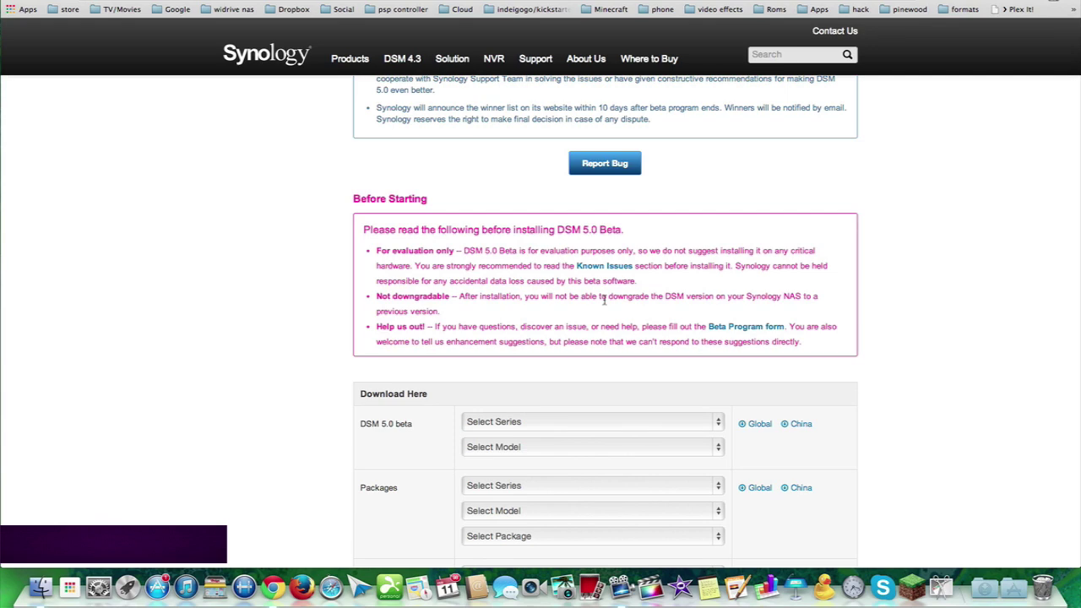
pyautogui.scroll(4, 604, 299)
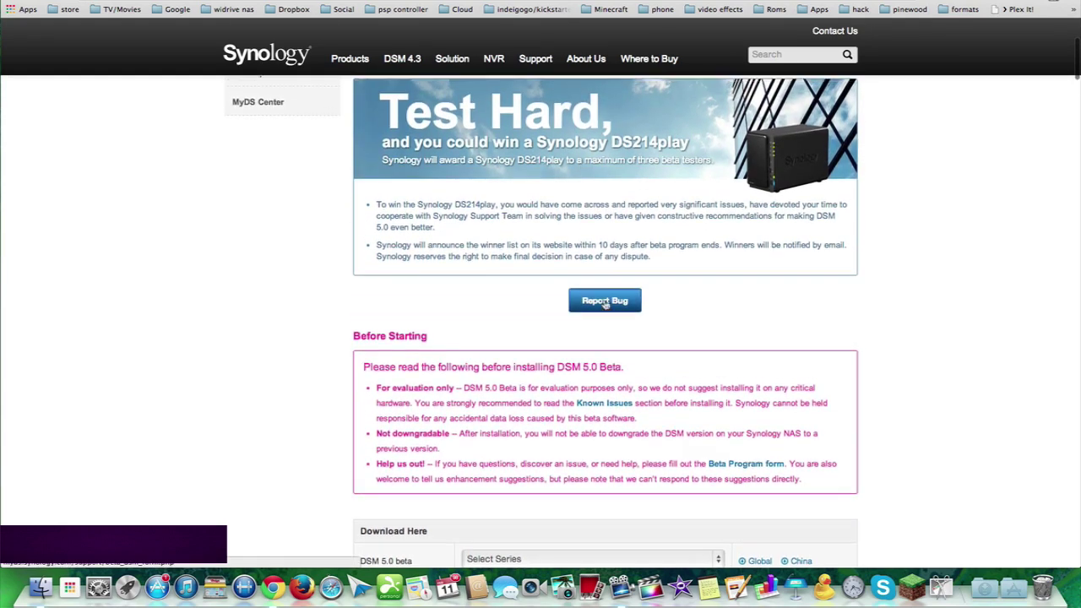
pyautogui.scroll(-4, 603, 304)
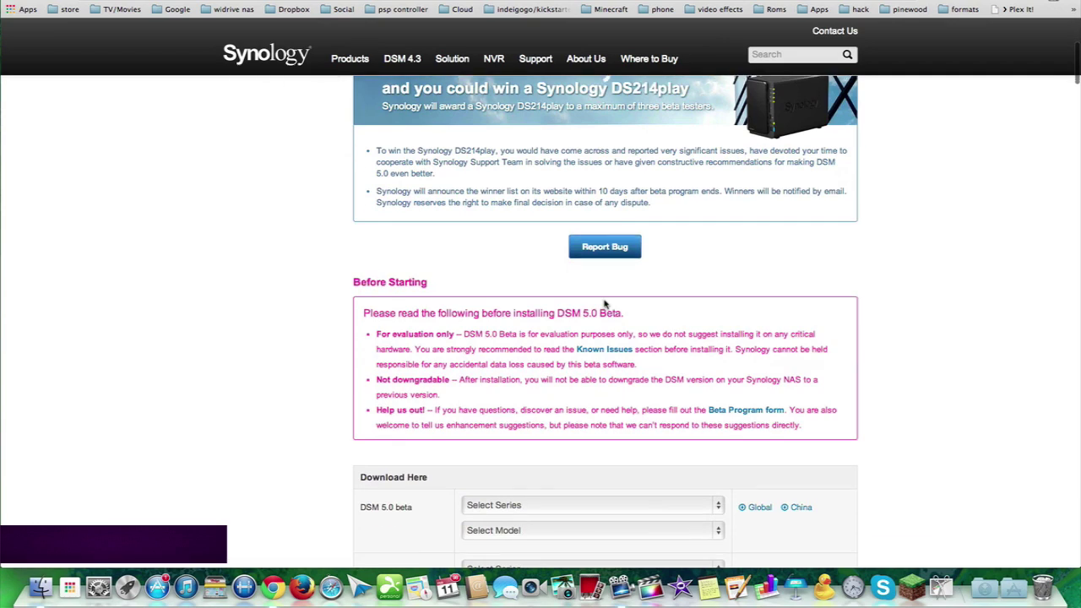
# Download the DSM 5.0 beta from the Global server for the 14-series DS414
pyautogui.scroll(-2, 604, 304)
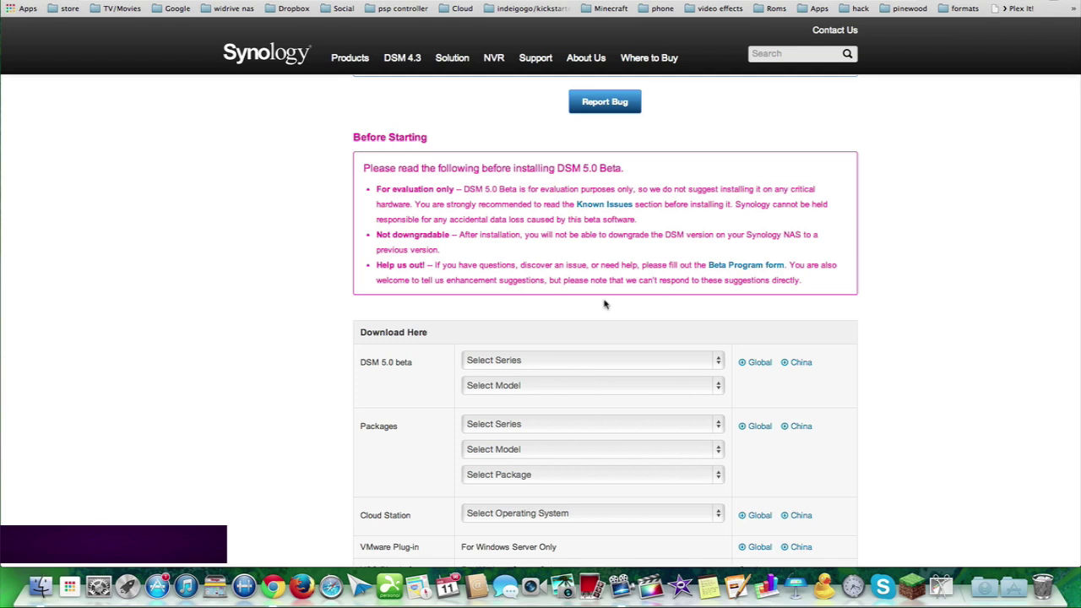
pyautogui.scroll(-3, 604, 304)
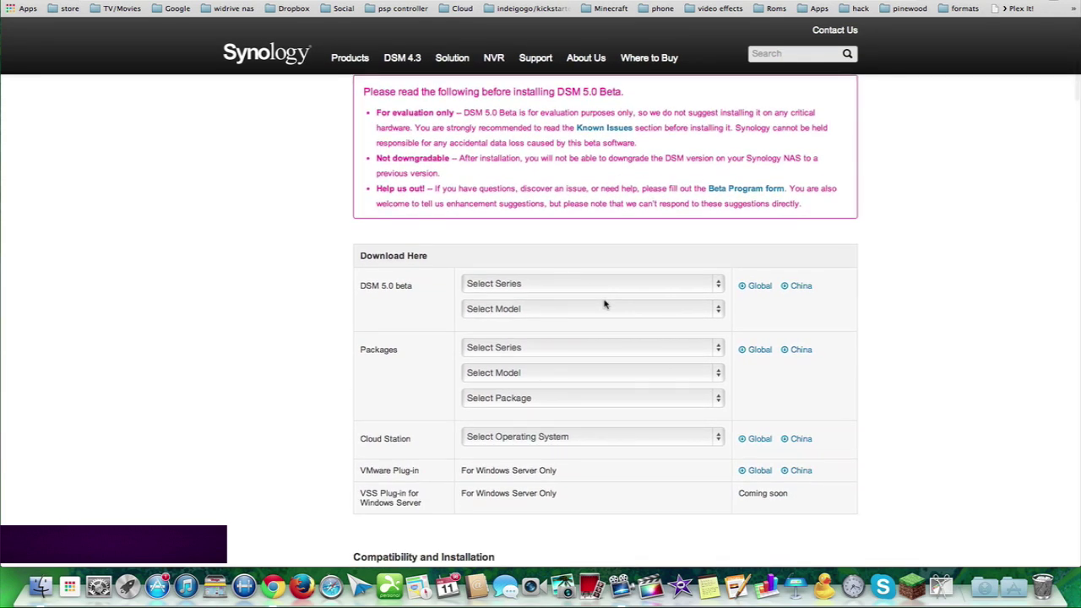
pyautogui.scroll(-1, 604, 304)
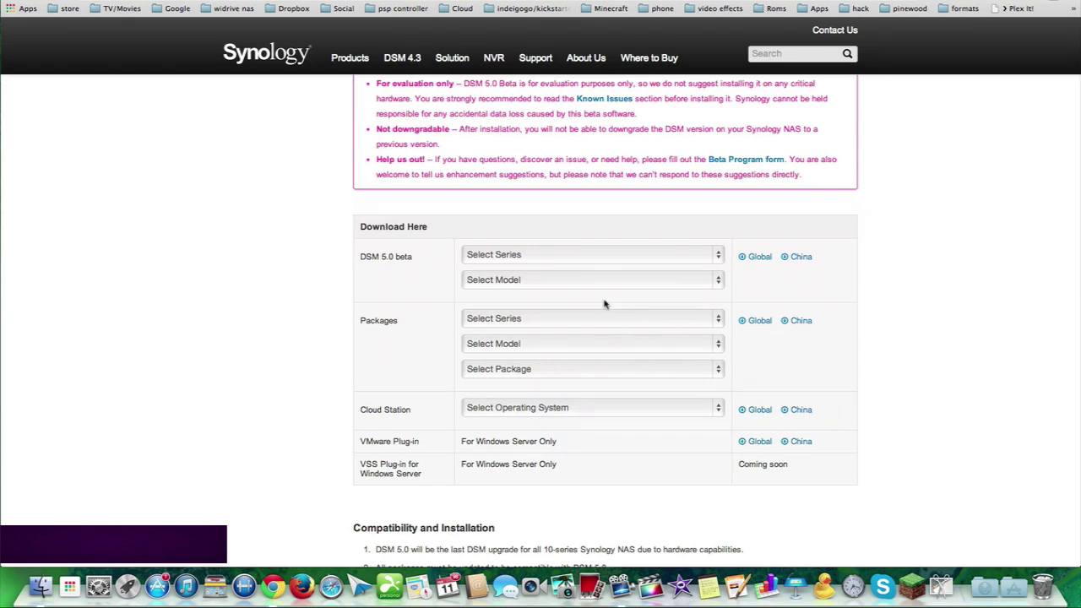
pyautogui.click(561, 262)
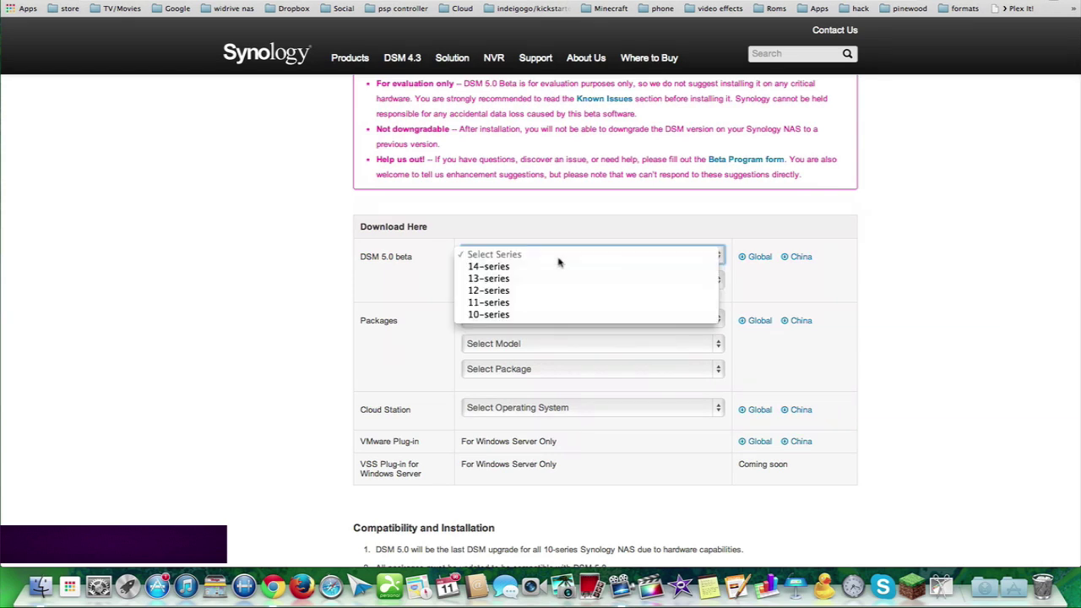
pyautogui.click(518, 268)
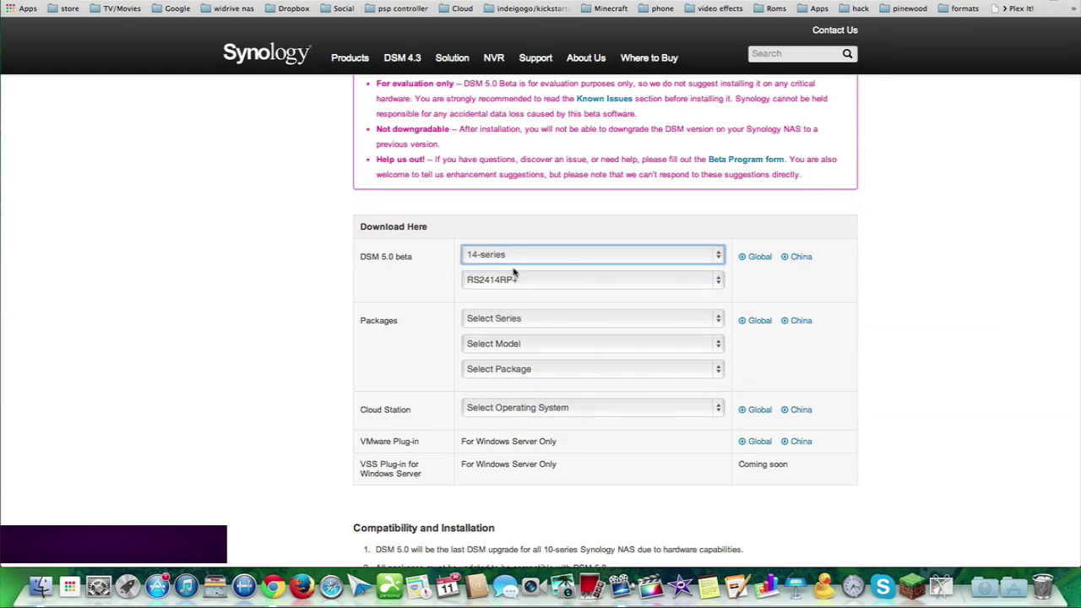
pyautogui.click(499, 279)
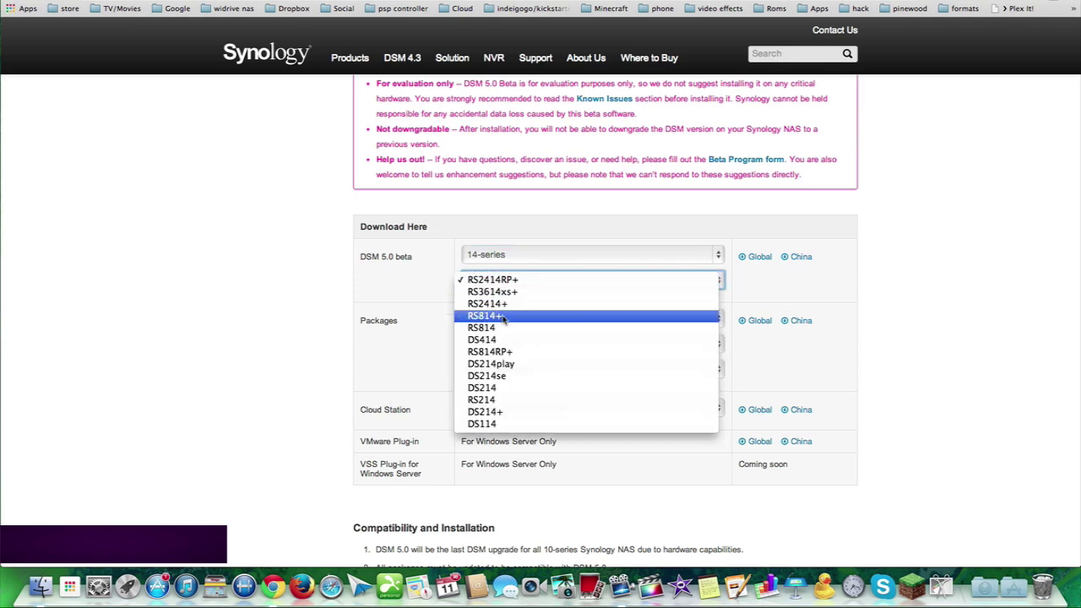
pyautogui.click(488, 340)
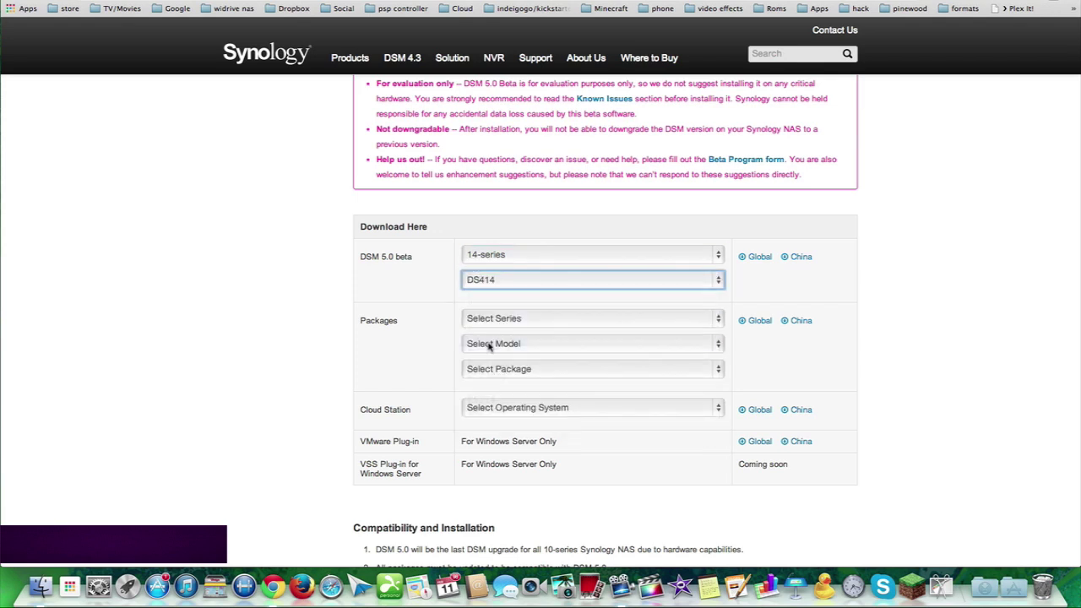
pyautogui.click(745, 258)
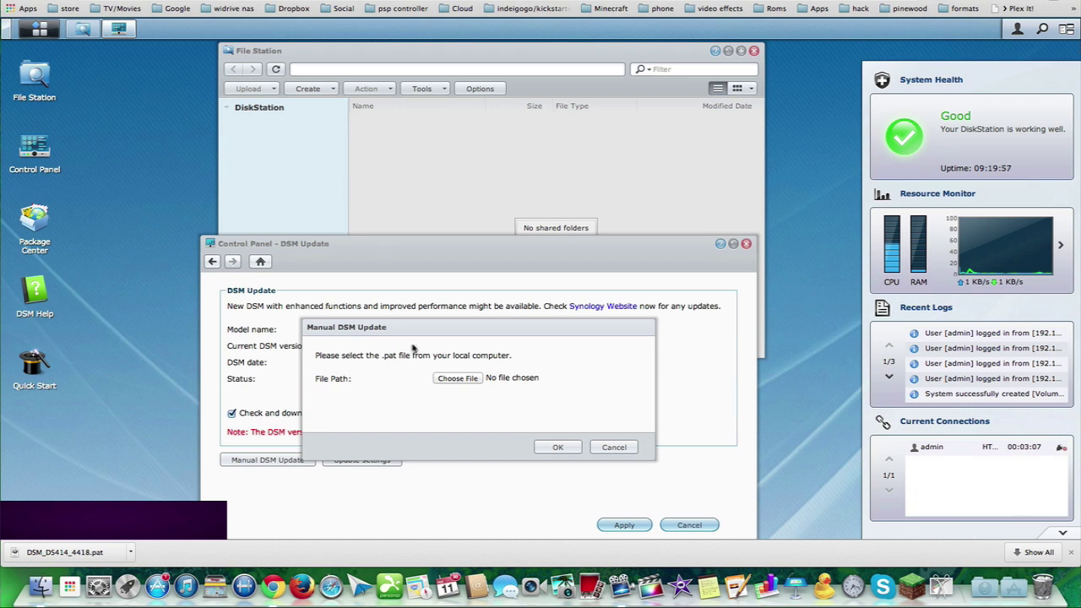
# Load DSM_DS414_4418.pat from the Downloads folder into the manual DSM update and approve the update
pyautogui.click(448, 379)
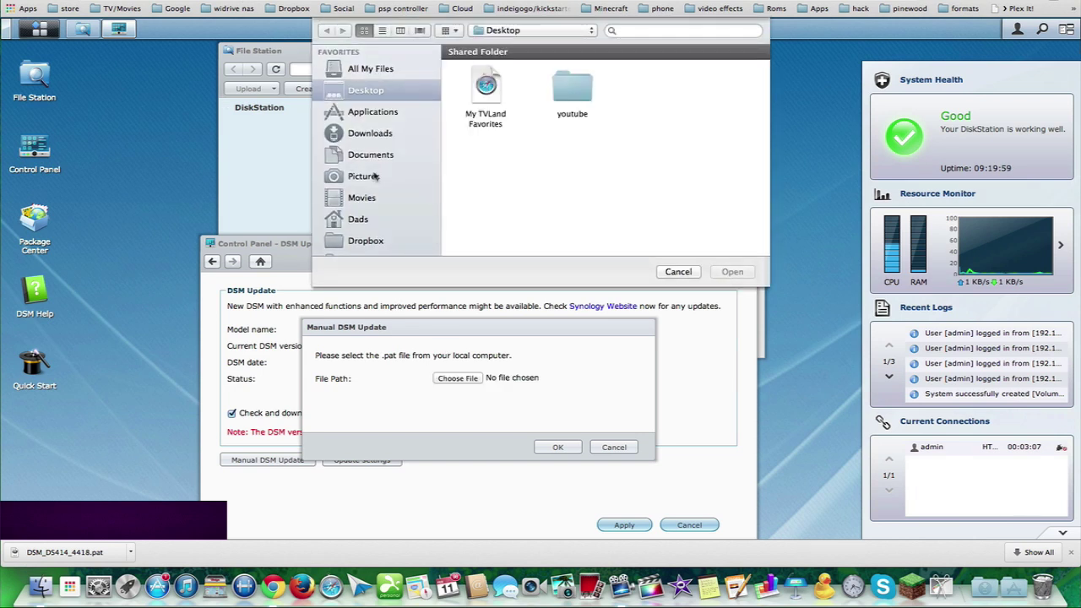
pyautogui.click(369, 135)
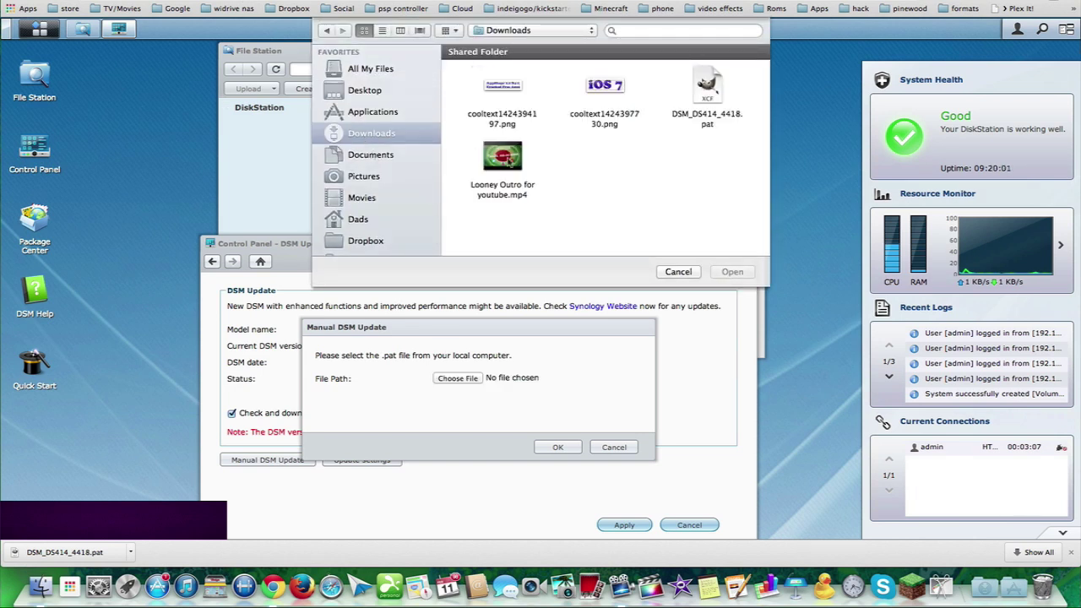
pyautogui.click(703, 100)
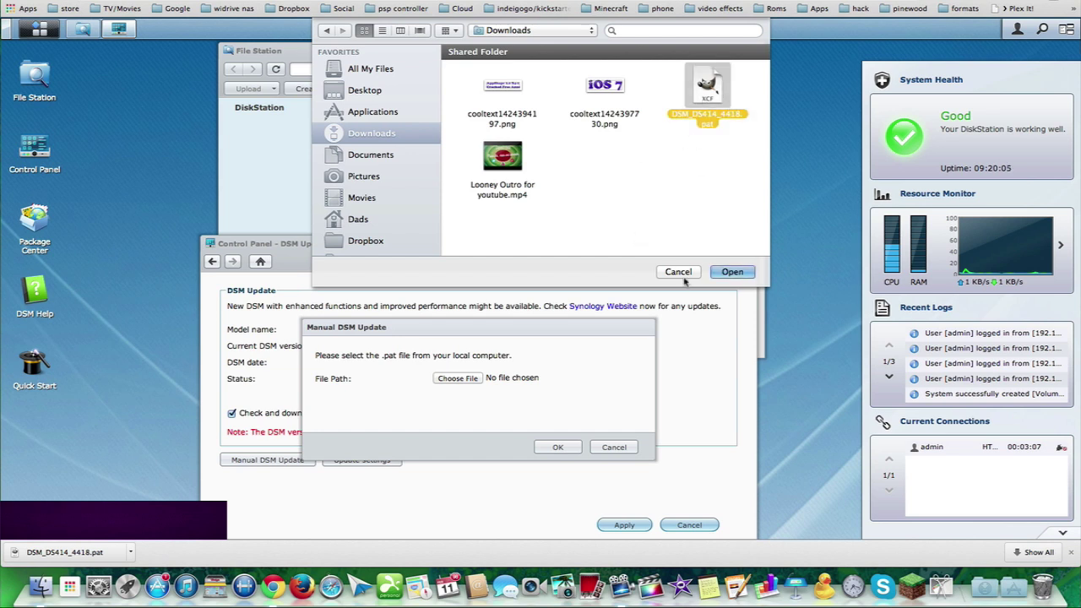
pyautogui.click(715, 277)
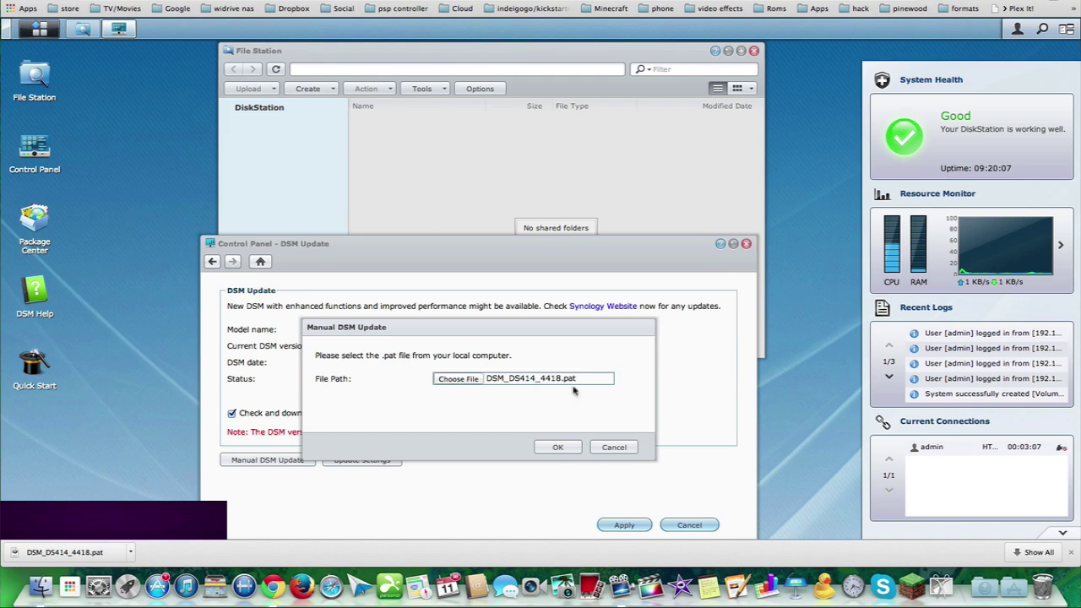
pyautogui.click(558, 448)
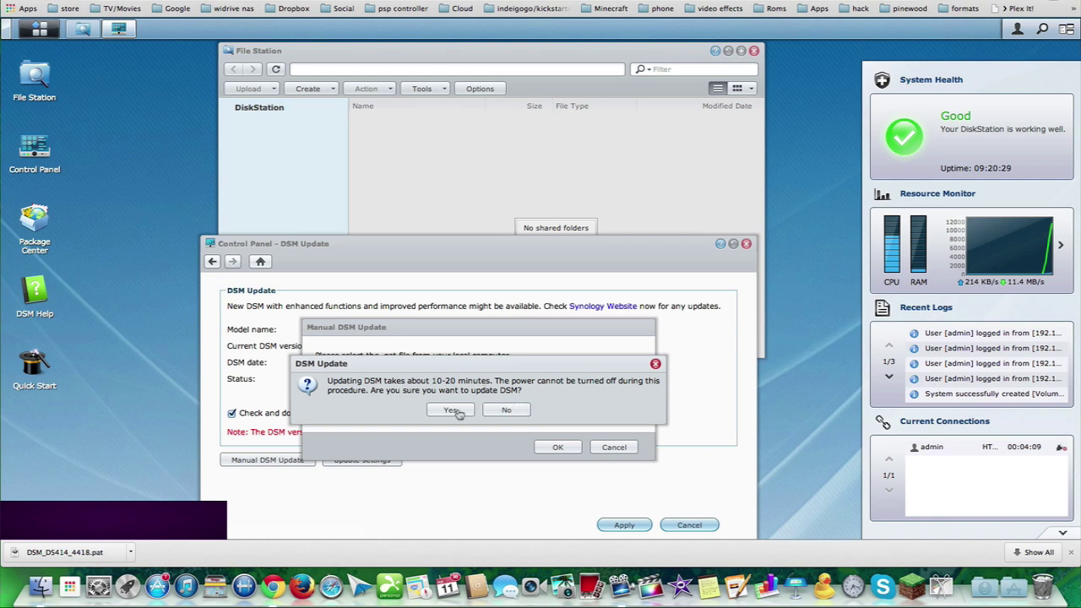
pyautogui.click(450, 412)
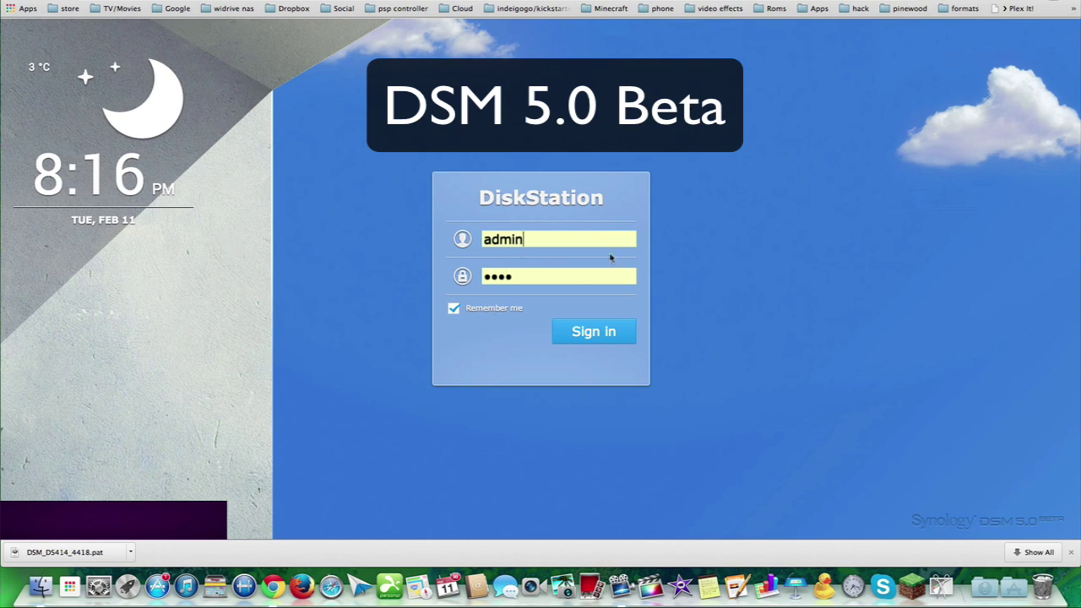
# Sign in to the updated DiskStation and complete the QuickConnect setup in the welcome wizard
pyautogui.click(596, 332)
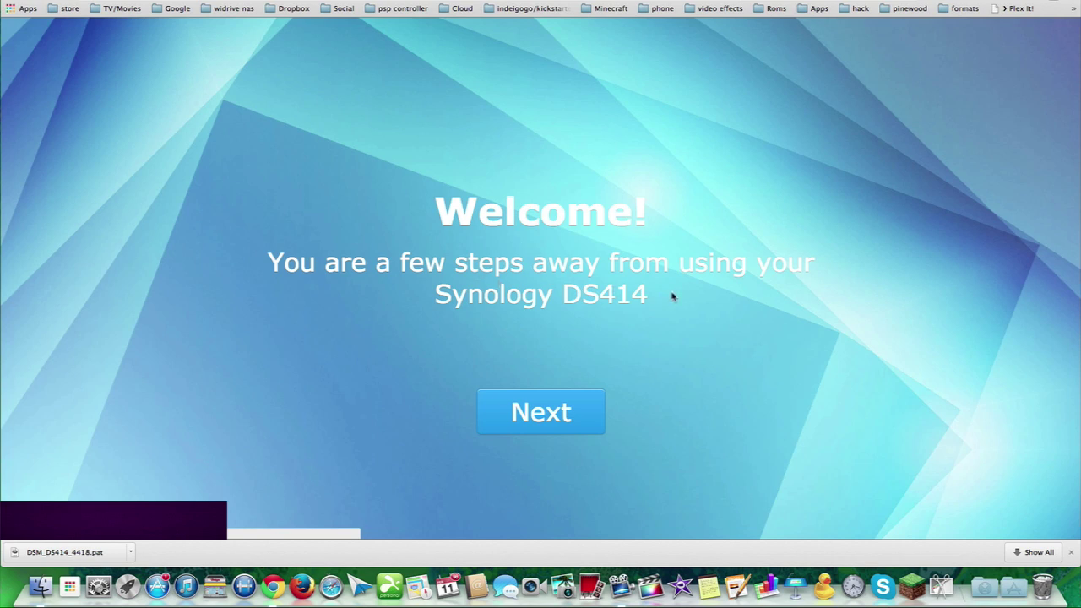
pyautogui.click(558, 425)
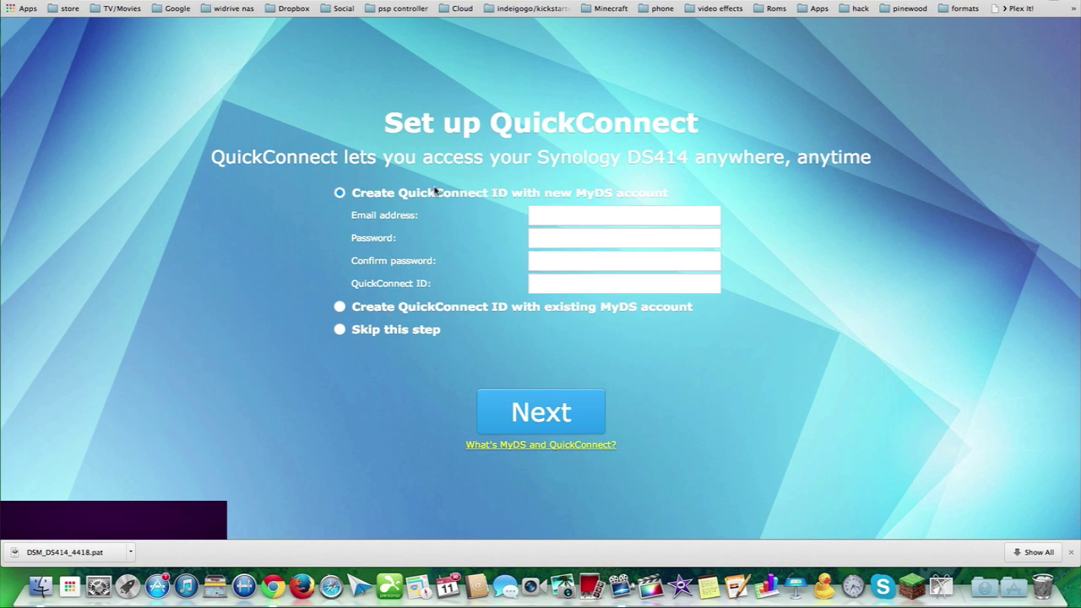
pyautogui.click(544, 416)
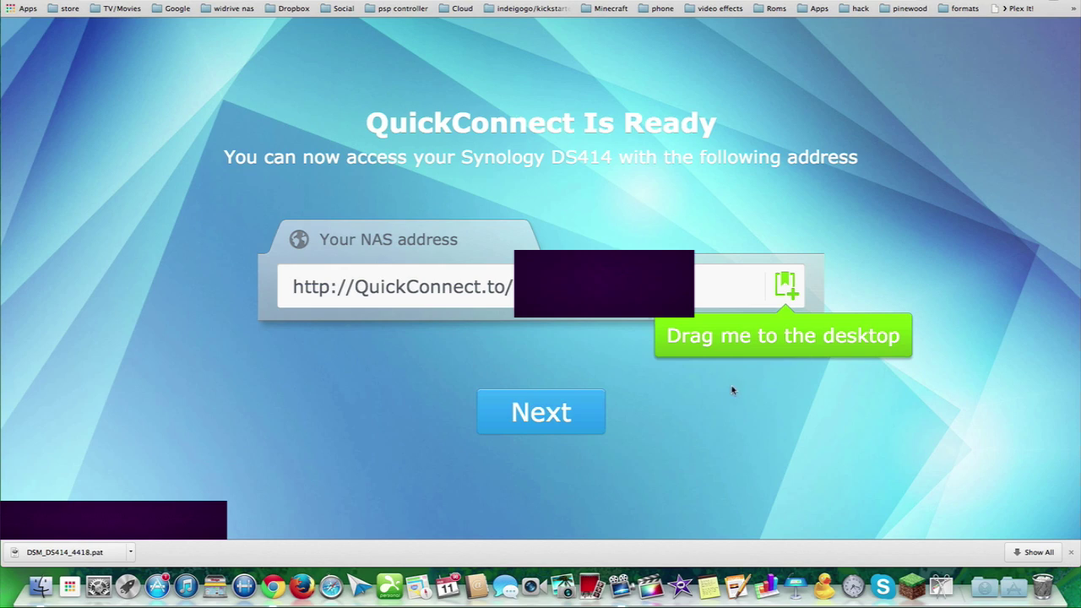
# Save the QuickConnect address as a desktop shortcut and finish the welcome wizard, continuing to Package Center
pyautogui.moveTo(785, 286); pyautogui.dragTo(954, 302)
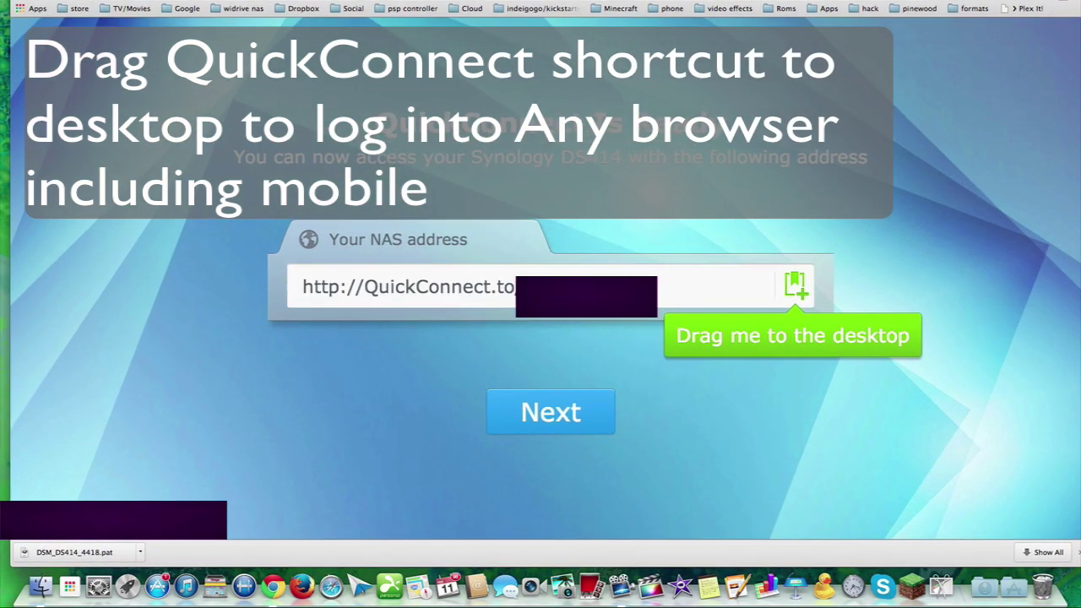
pyautogui.click(507, 414)
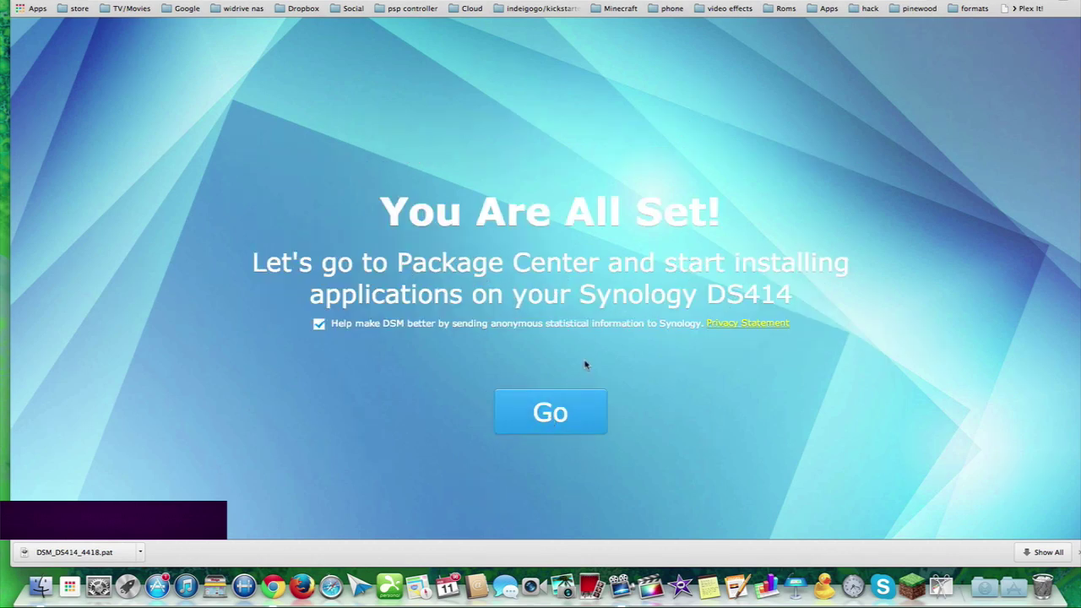
pyautogui.click(552, 414)
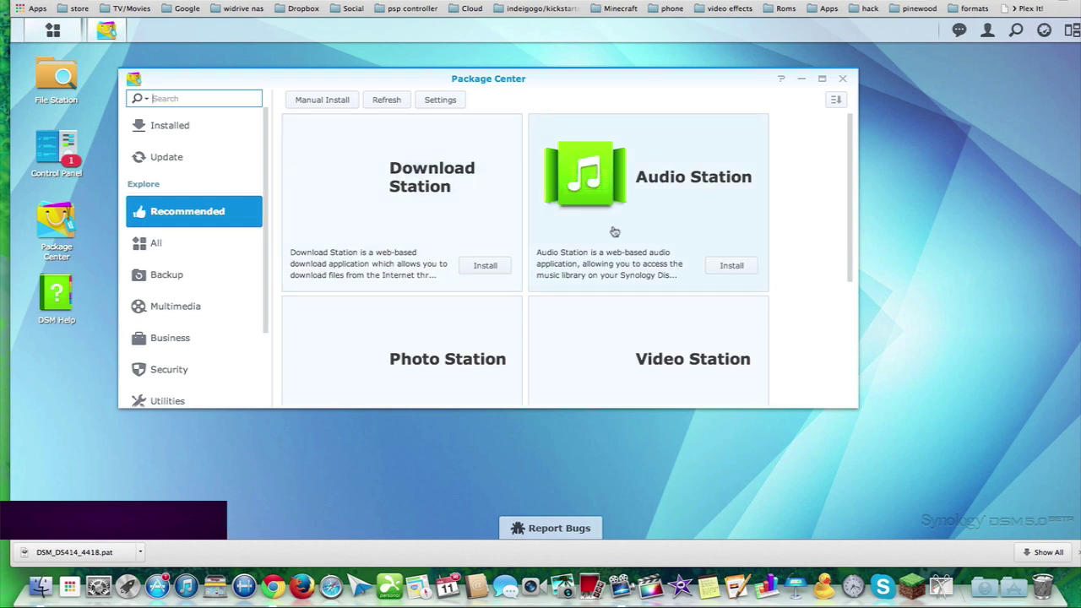
# Look through the recommended packages in Package Center and open the Photo Station details
pyautogui.scroll(-5, 639, 251)
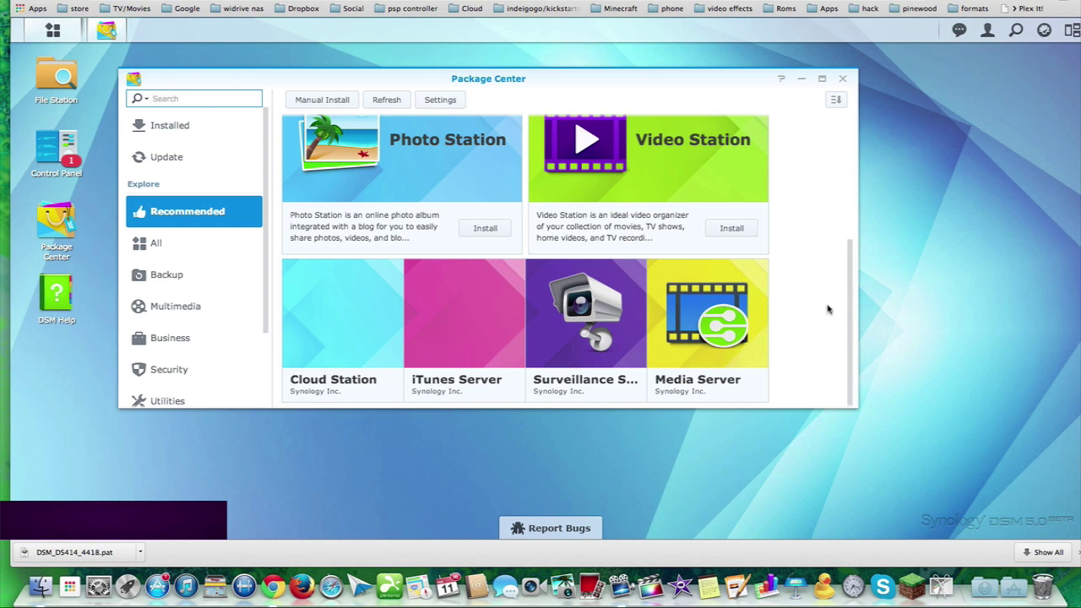
pyautogui.moveTo(574, 331)
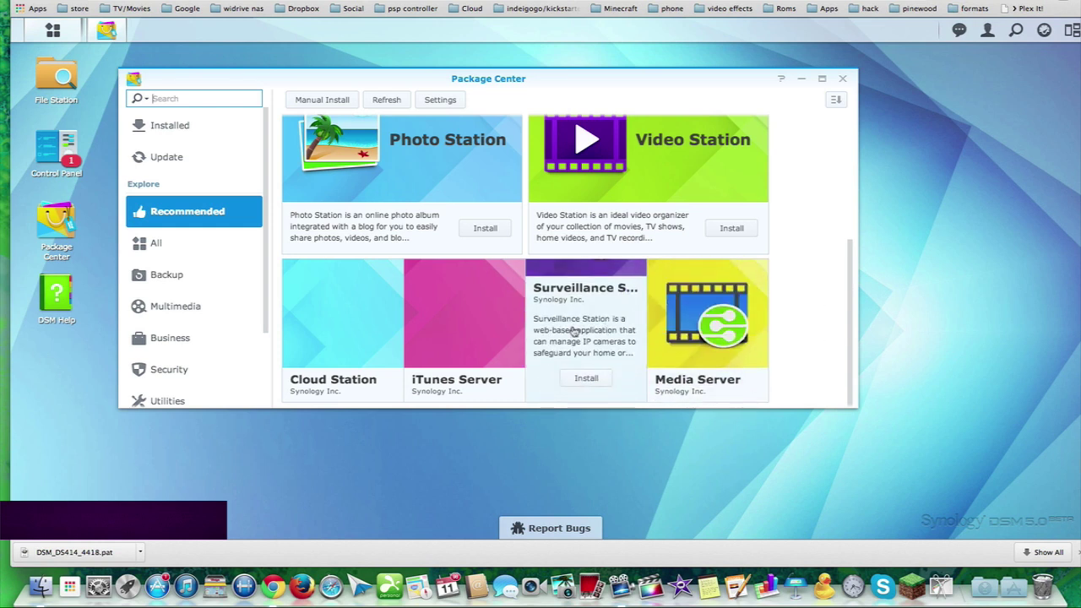
pyautogui.moveTo(407, 358)
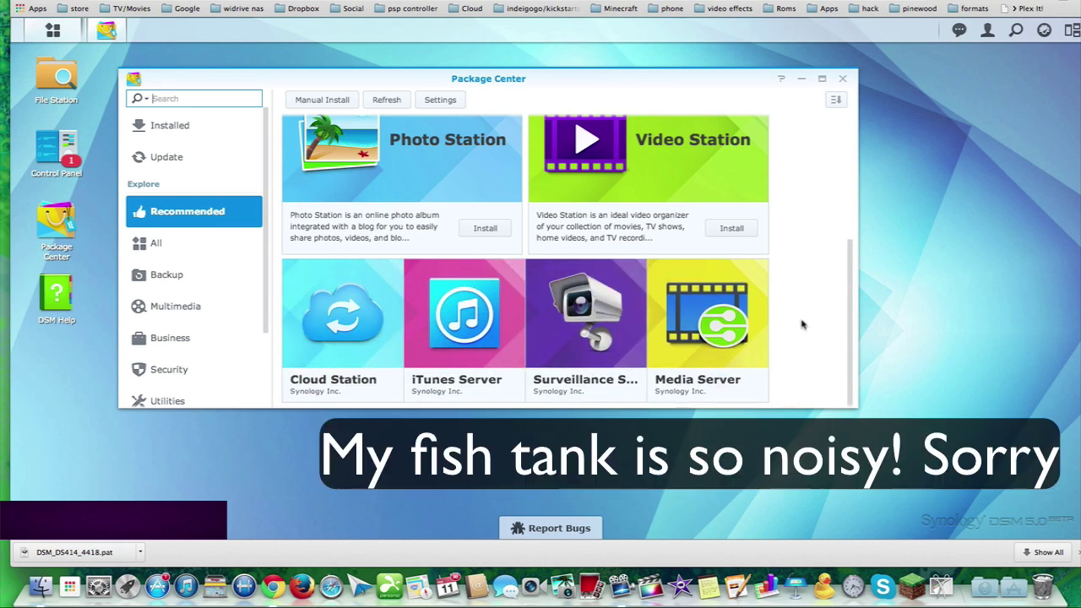
pyautogui.click(359, 246)
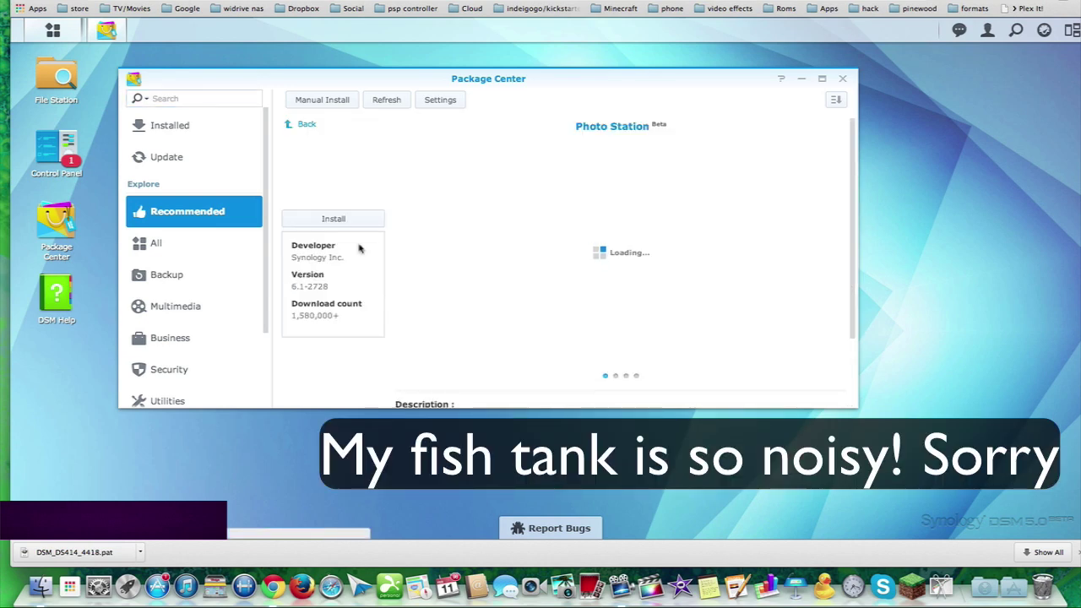
# Show all packages in Package Center and examine the applications offered for DSM 5.0 Beta
pyautogui.click(175, 242)
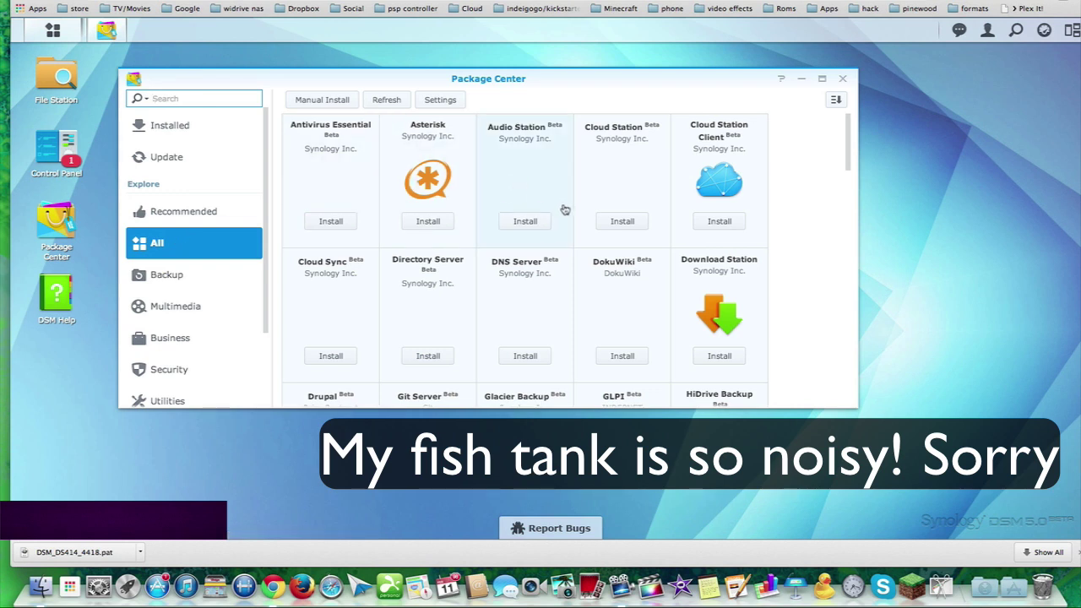
pyautogui.scroll(-2, 694, 222)
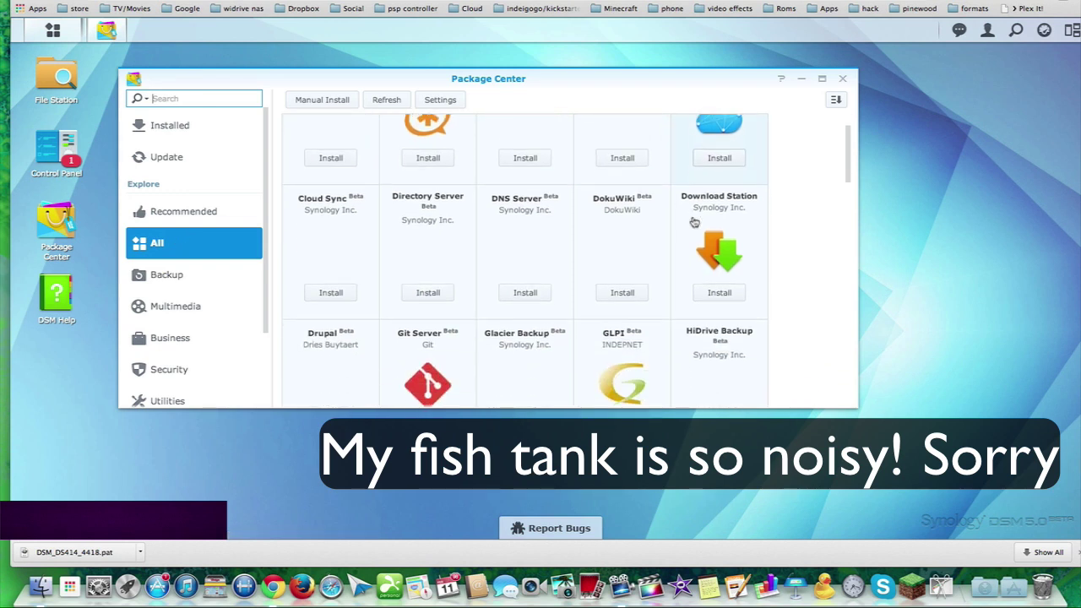
pyautogui.scroll(-2, 694, 222)
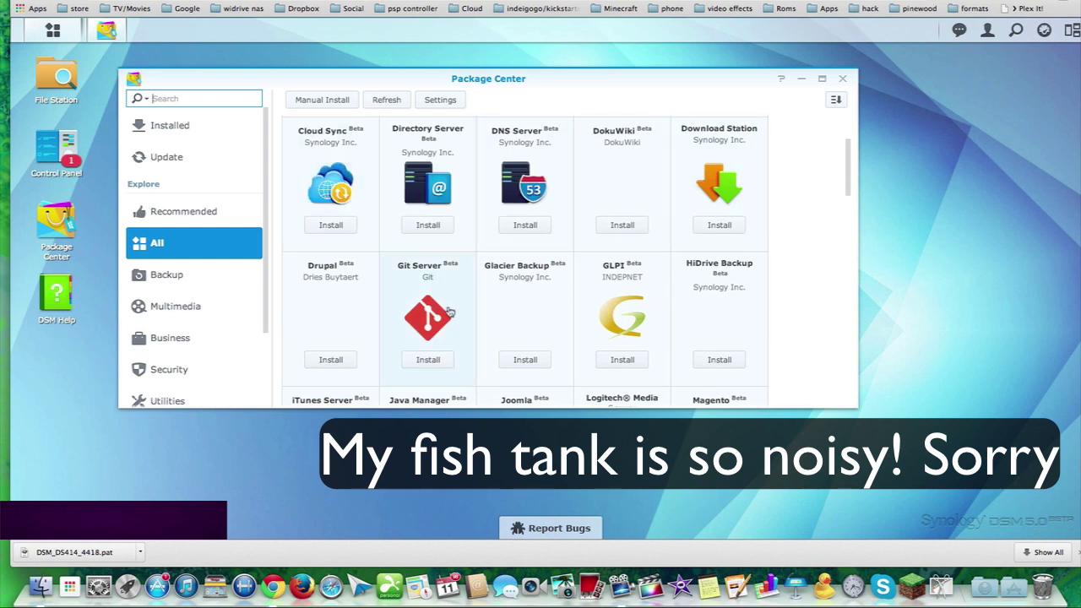
pyautogui.scroll(-3, 504, 313)
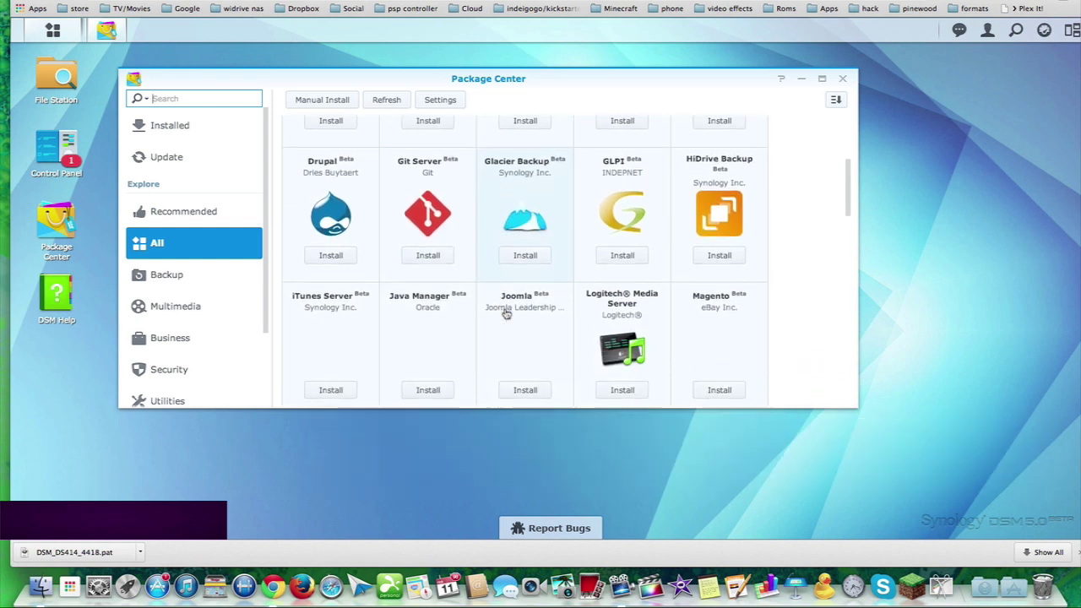
pyautogui.scroll(-3, 505, 313)
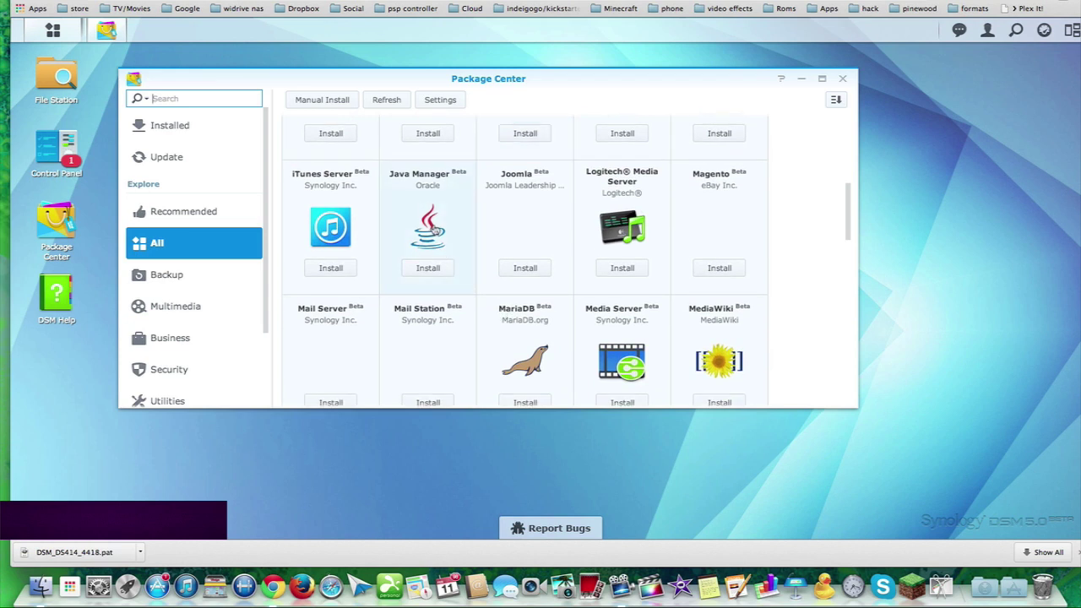
pyautogui.scroll(-1, 486, 282)
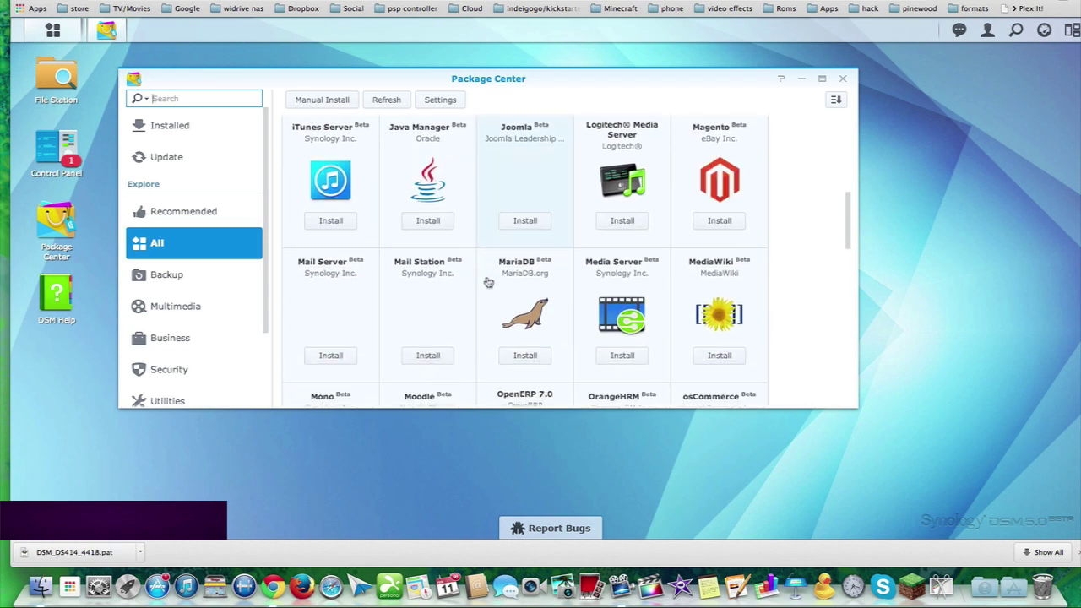
pyautogui.scroll(-2, 488, 282)
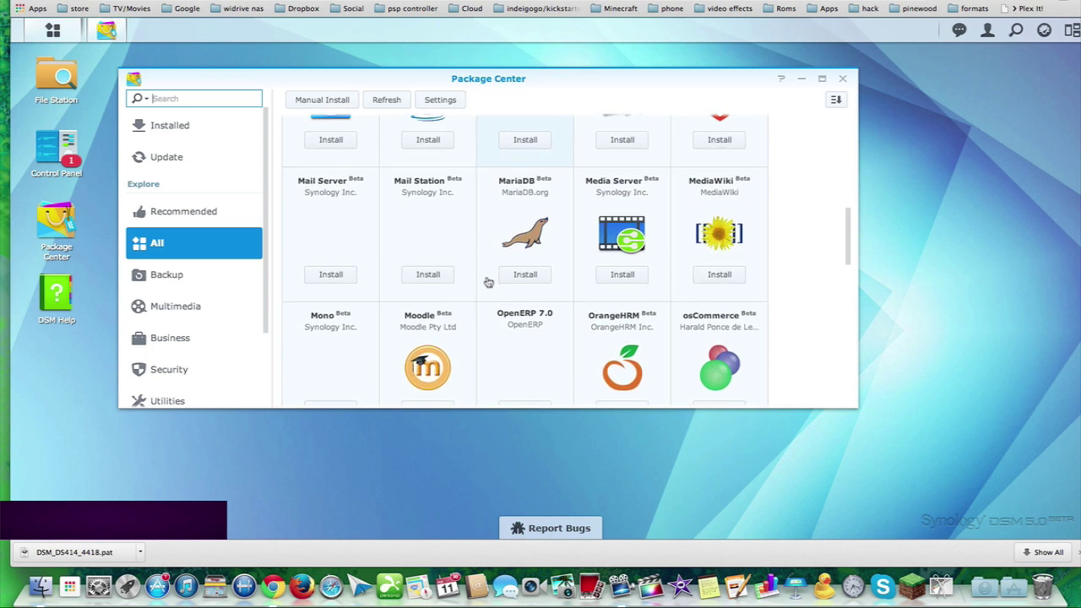
pyautogui.scroll(4, 557, 254)
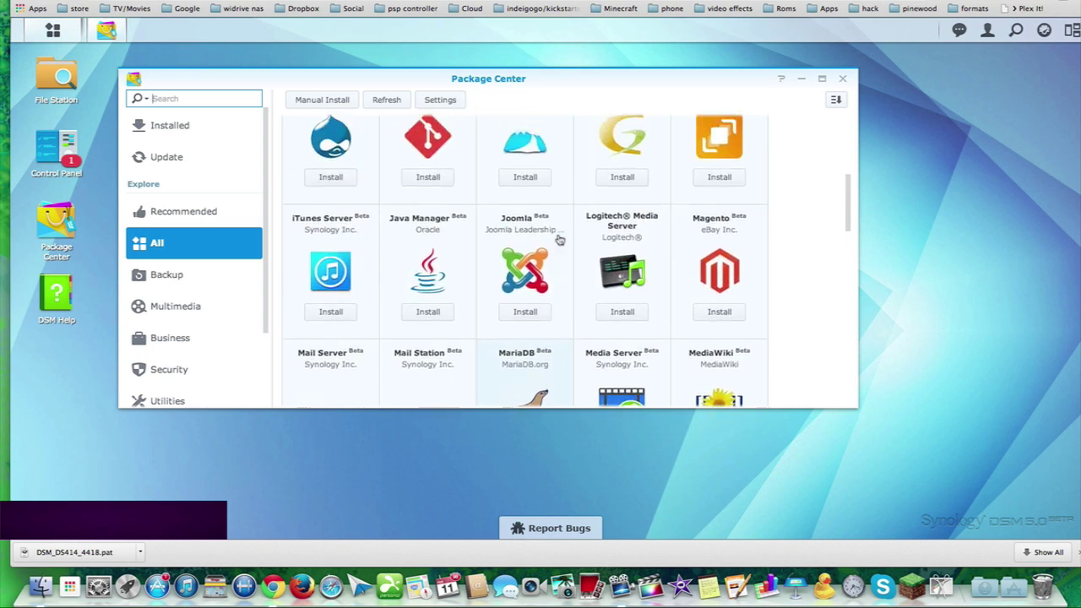
pyautogui.scroll(-5, 559, 245)
pyautogui.scroll(-4, 558, 241)
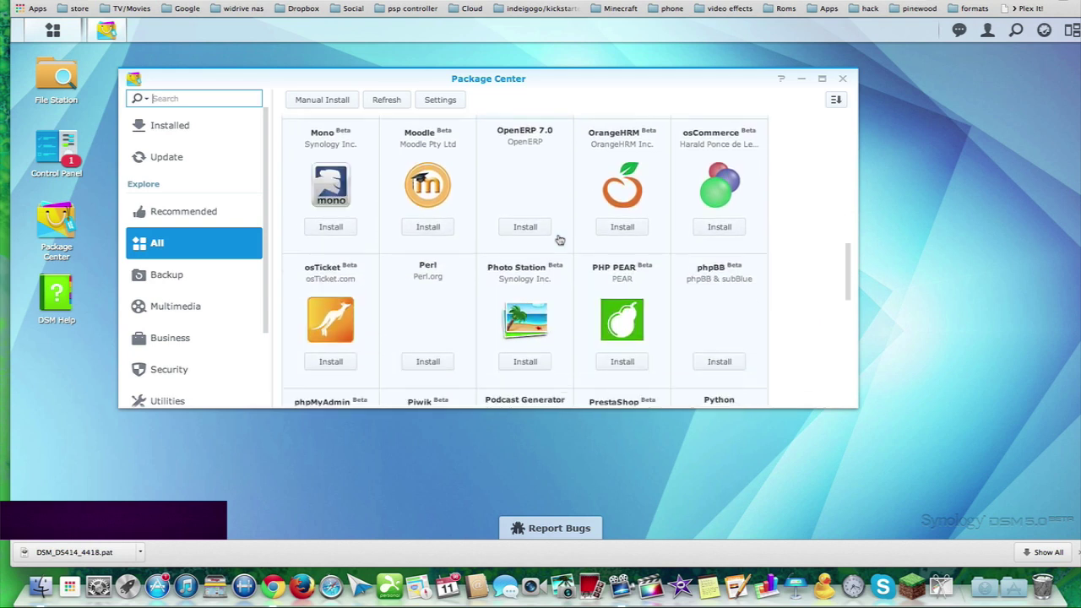
pyautogui.scroll(5, 558, 241)
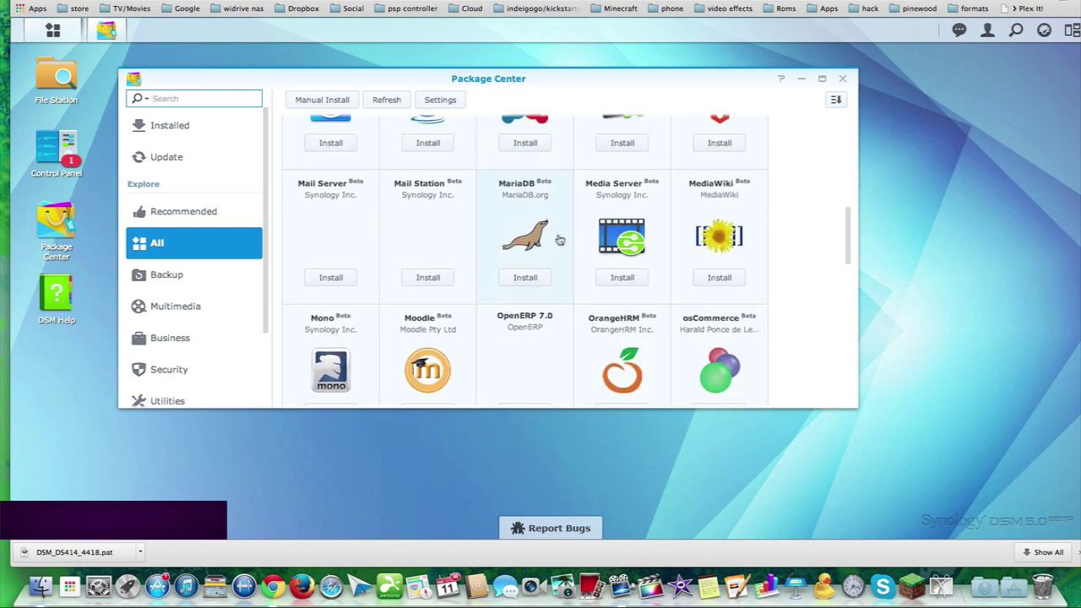
pyautogui.scroll(-3, 559, 241)
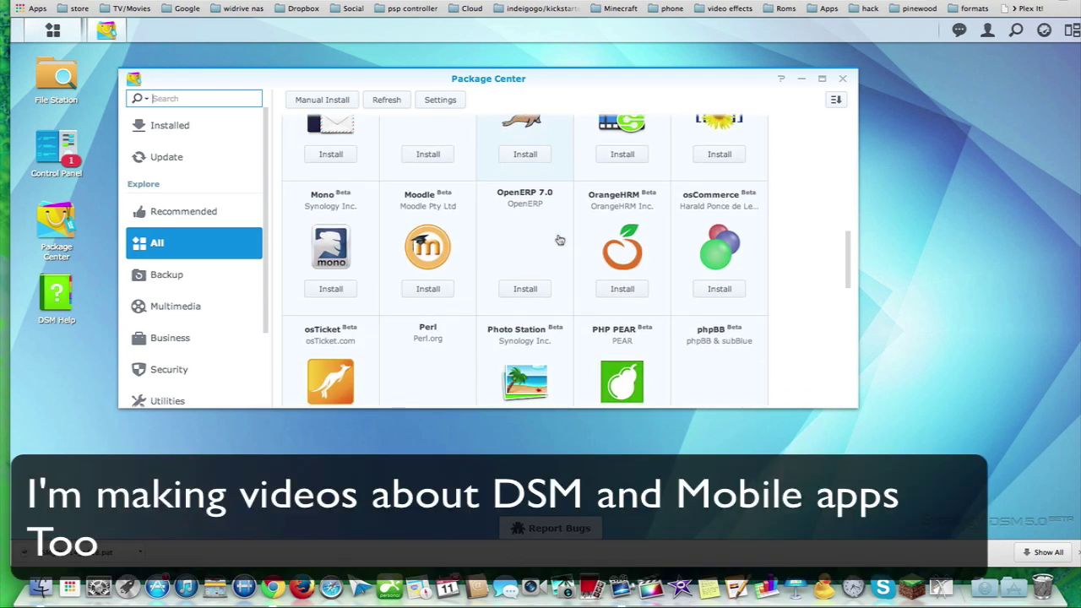
# Examine the rest of the full package list, from Mail Server through Surveillance Station to WordPress
pyautogui.scroll(5, 559, 241)
pyautogui.scroll(-2, 559, 241)
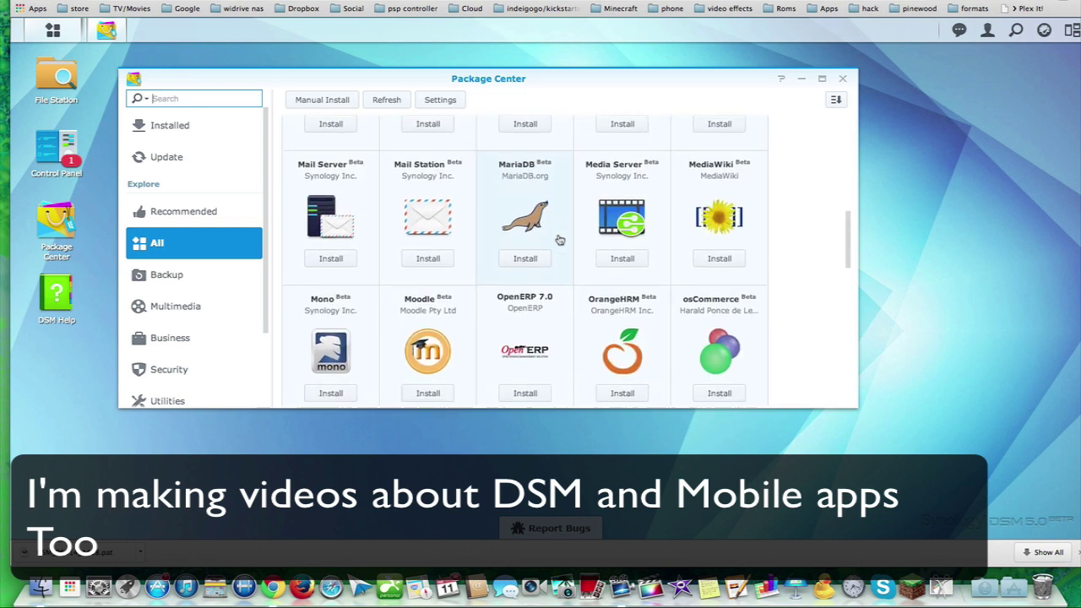
pyautogui.scroll(-7, 559, 241)
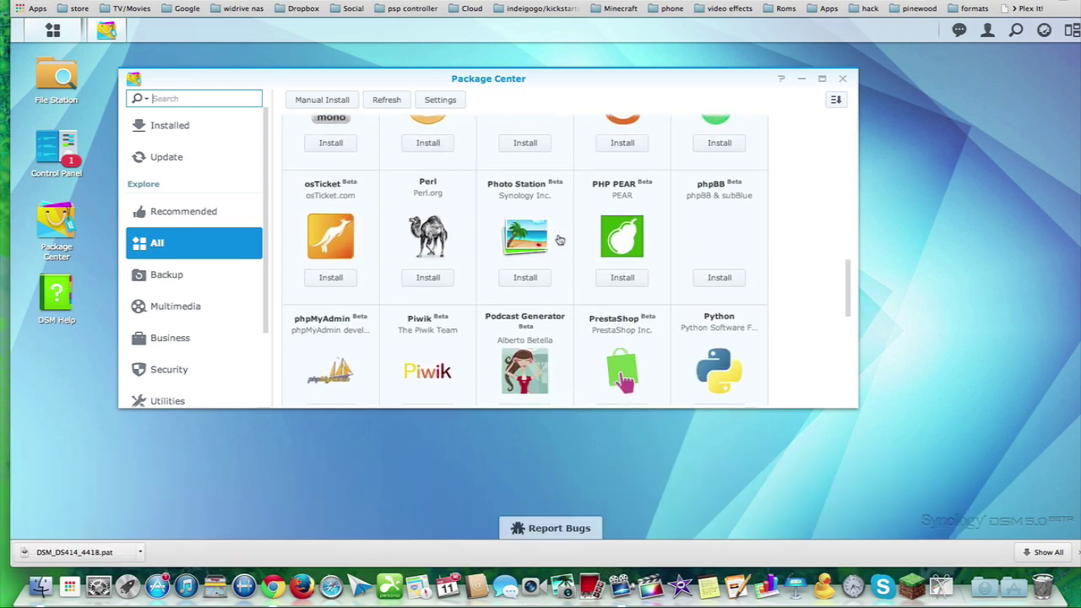
pyautogui.scroll(-3, 559, 271)
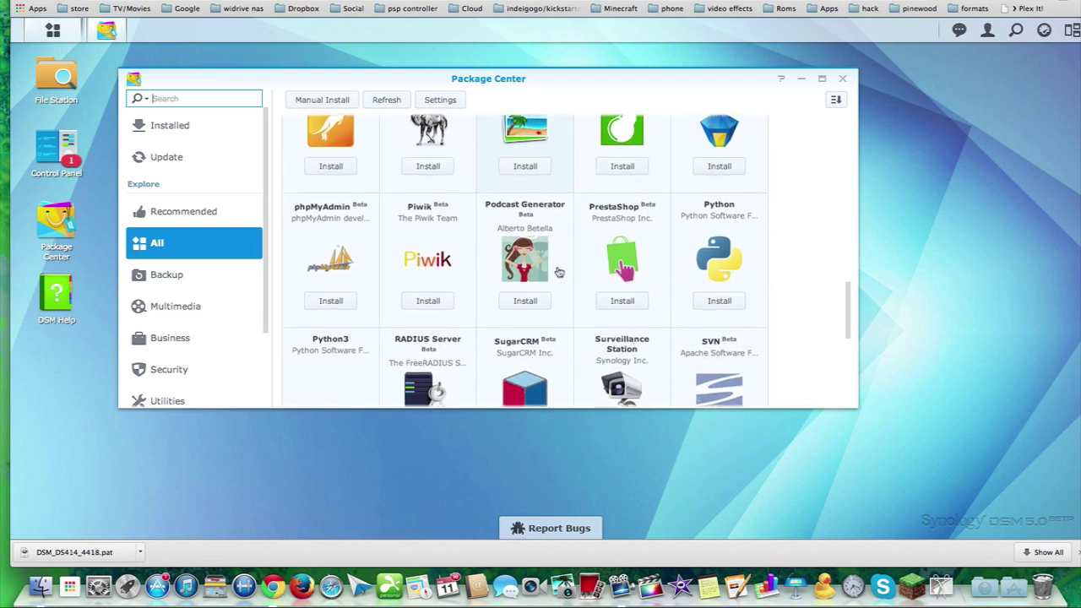
pyautogui.scroll(-3, 559, 272)
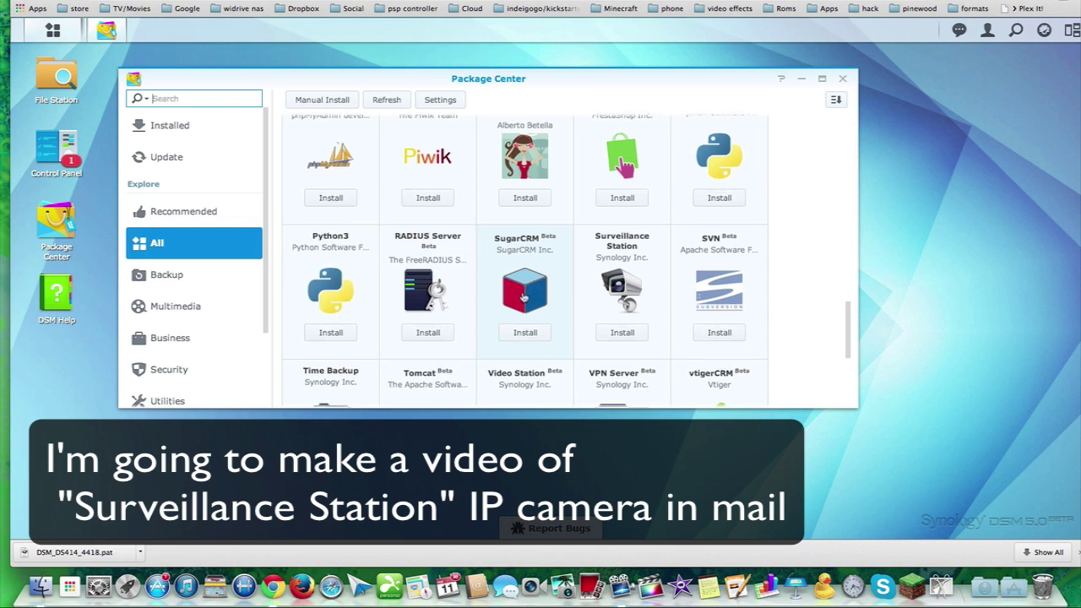
pyautogui.scroll(-5, 528, 291)
pyautogui.scroll(-1, 525, 297)
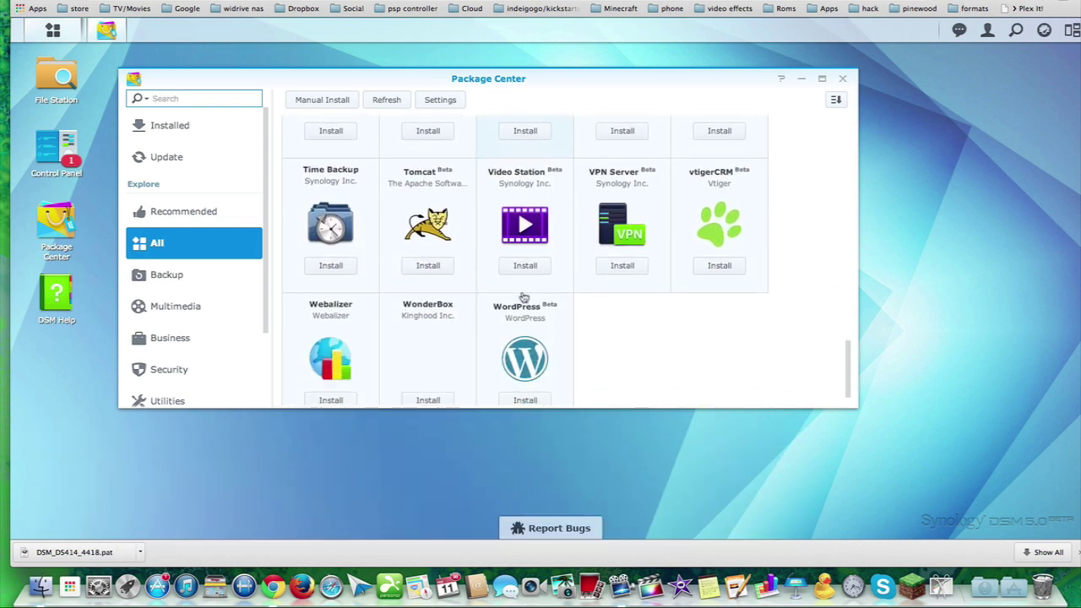
pyautogui.scroll(-2, 525, 298)
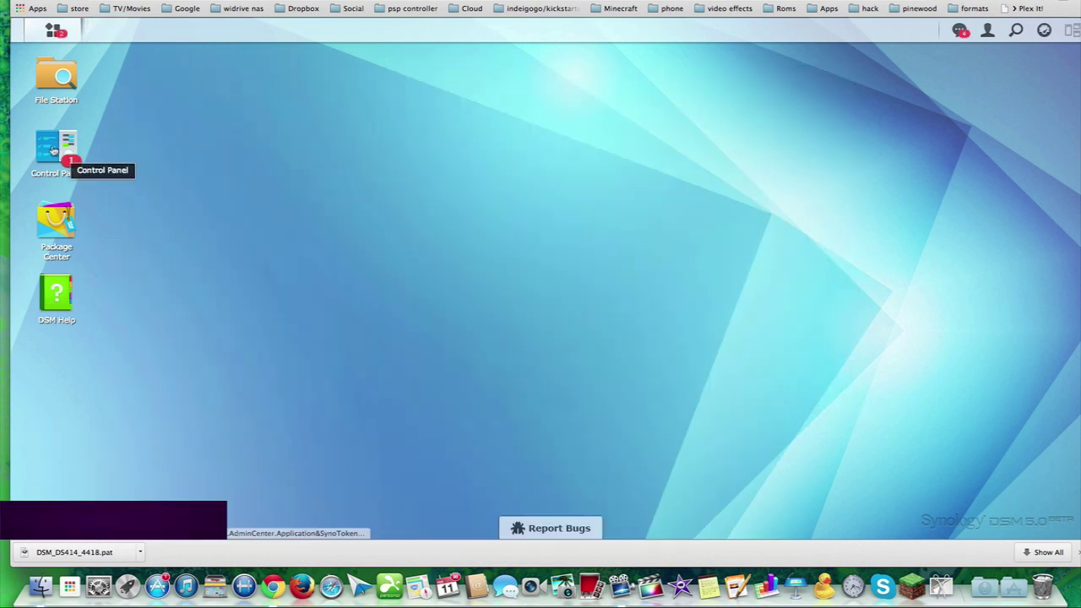
# View the shared folders in Control Panel, check the same folders in File Station, and close File Station
pyautogui.click(50, 148)
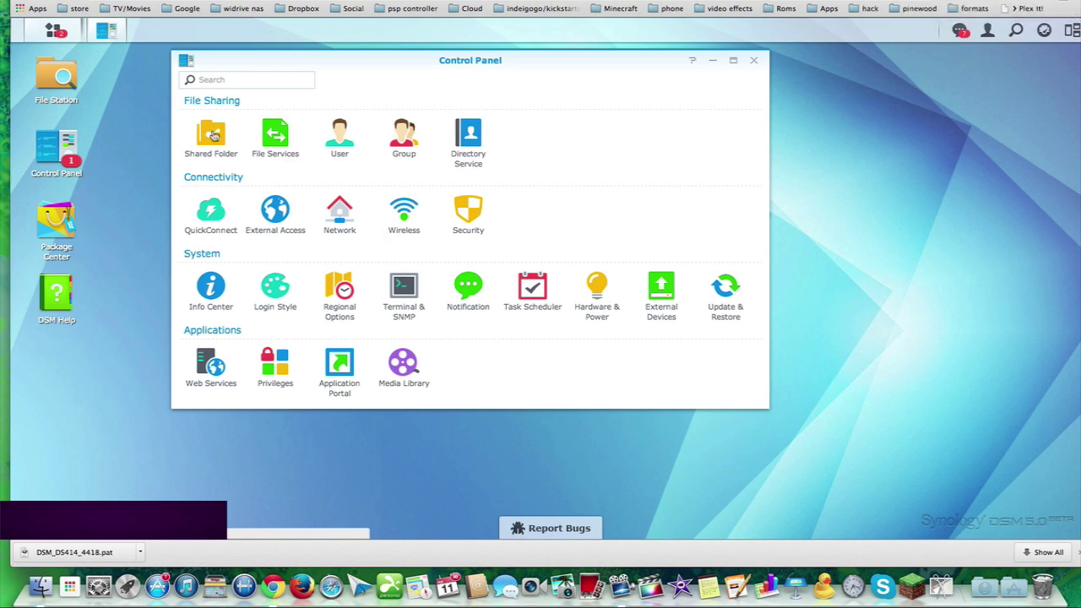
pyautogui.click(214, 136)
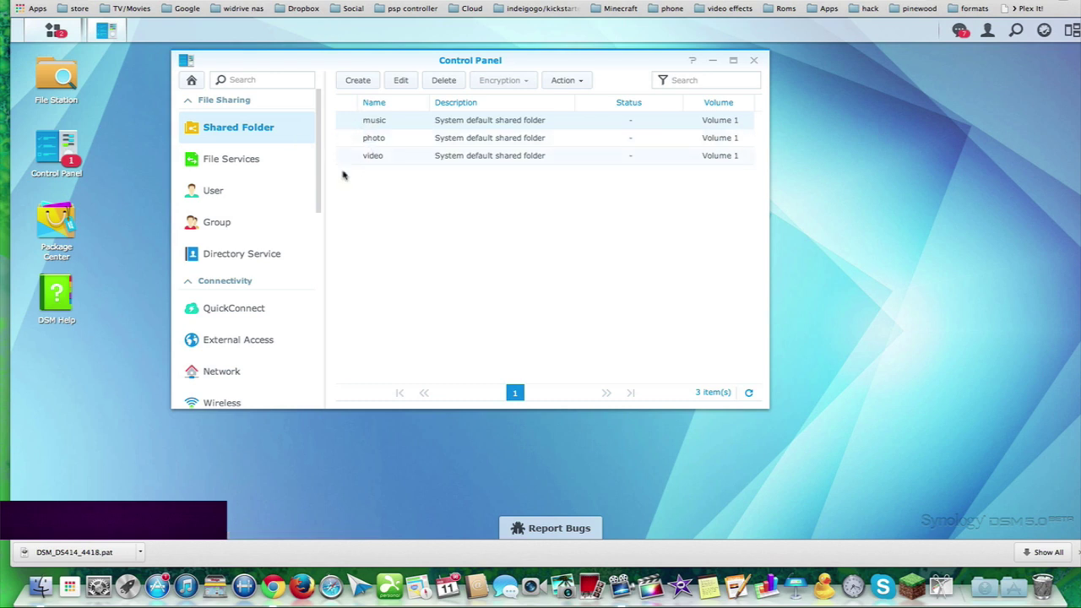
pyautogui.click(53, 71)
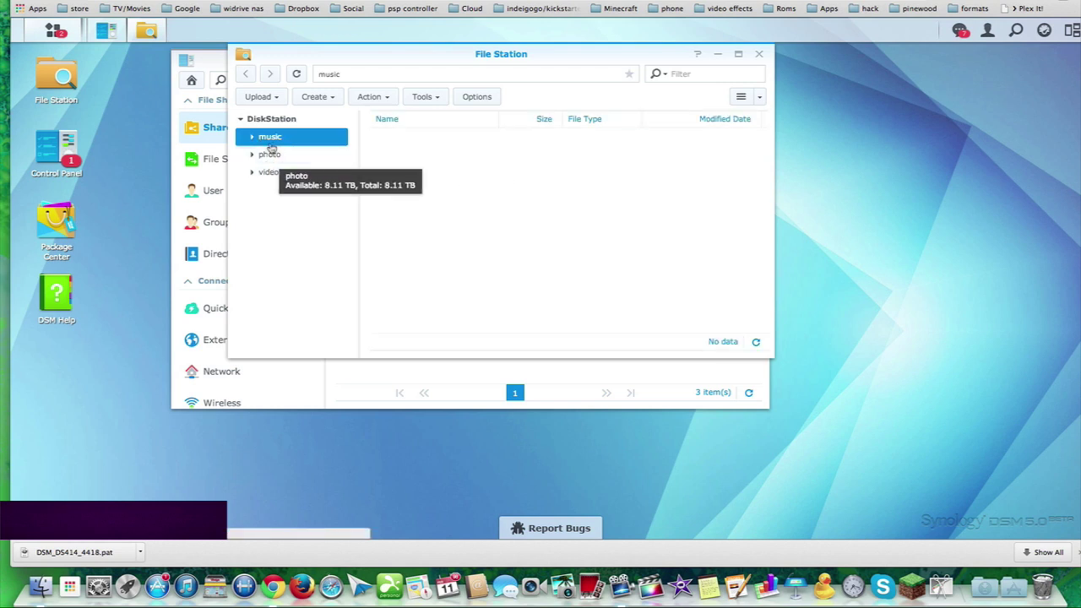
pyautogui.click(758, 54)
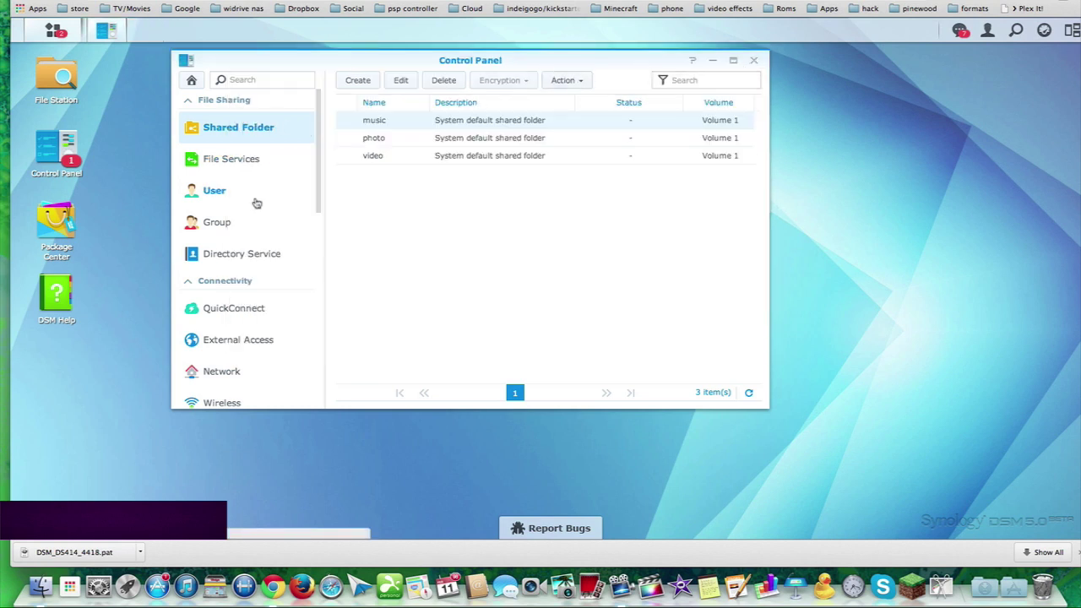
# Look through the remaining Control Panel categories, view the Media Library settings, and return to the Control Panel overview
pyautogui.scroll(-5, 257, 202)
pyautogui.scroll(-6, 257, 202)
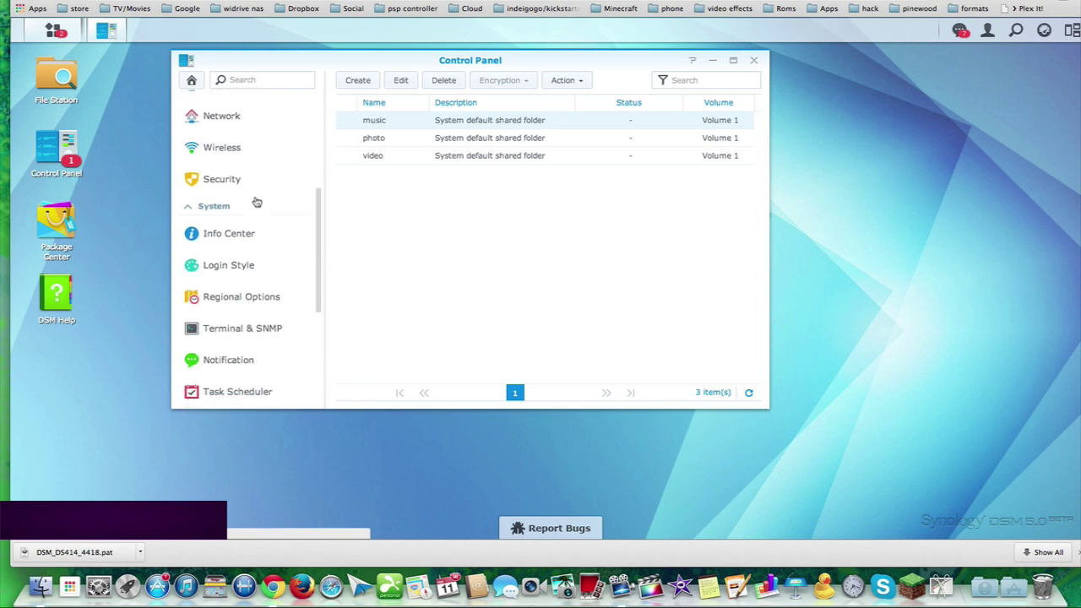
pyautogui.scroll(-1, 257, 202)
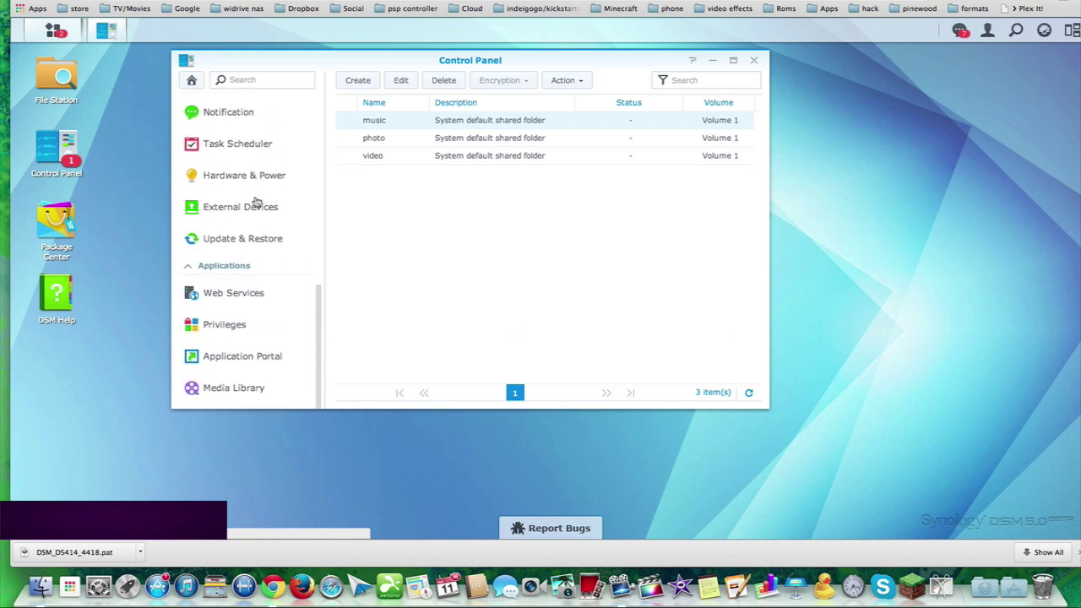
pyautogui.click(217, 395)
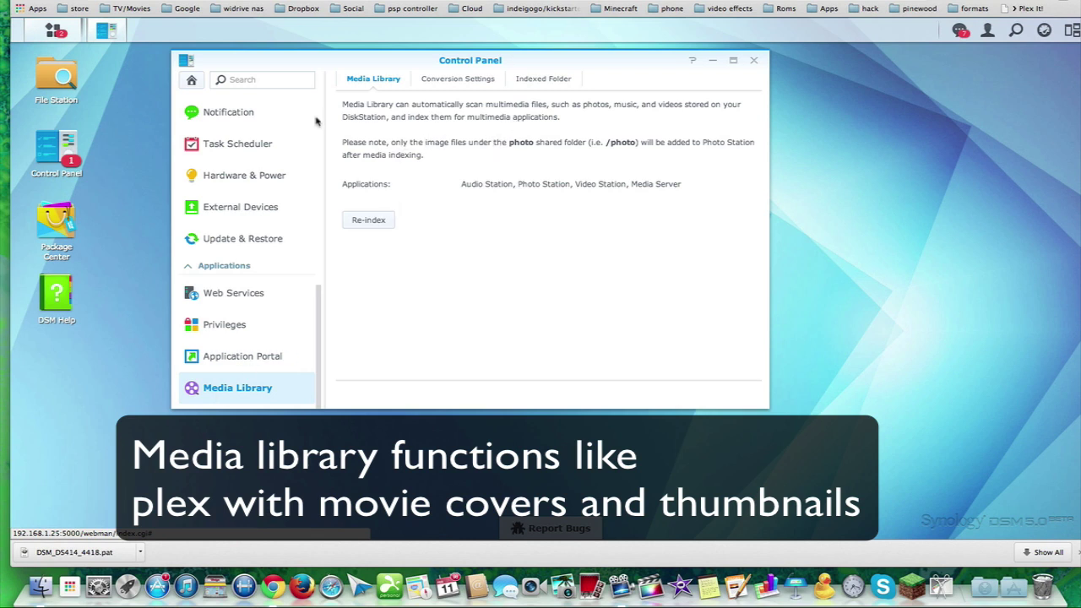
pyautogui.click(190, 80)
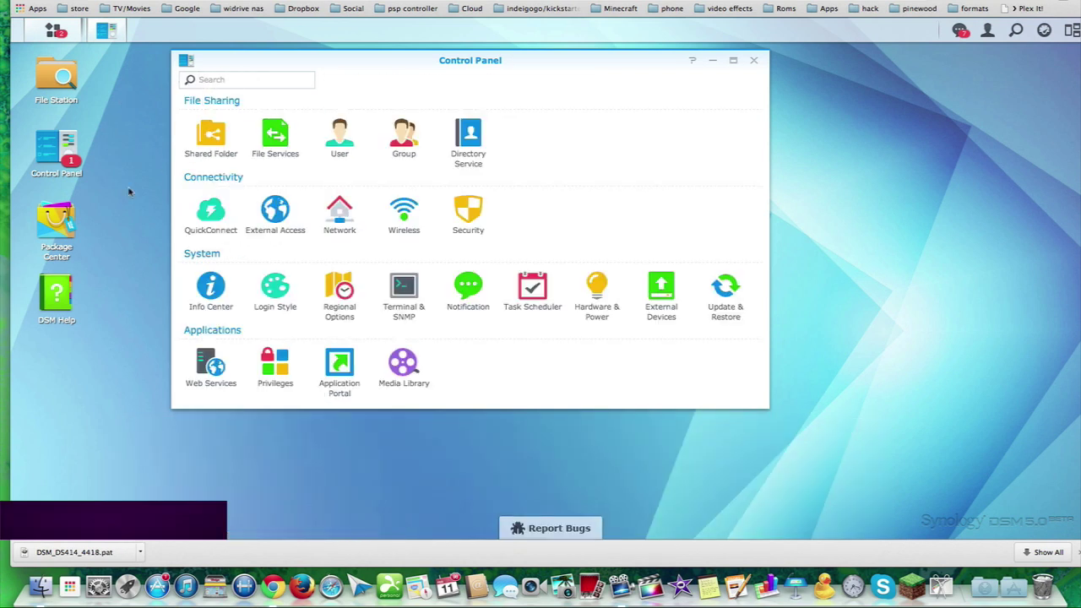
# Open Storage Manager, review its Volume, Disk Group, HDD/SSD, iSCSI LUN and Hot Spare pages, and bring Control Panel back to the front
pyautogui.click(53, 32)
pyautogui.click(64, 31)
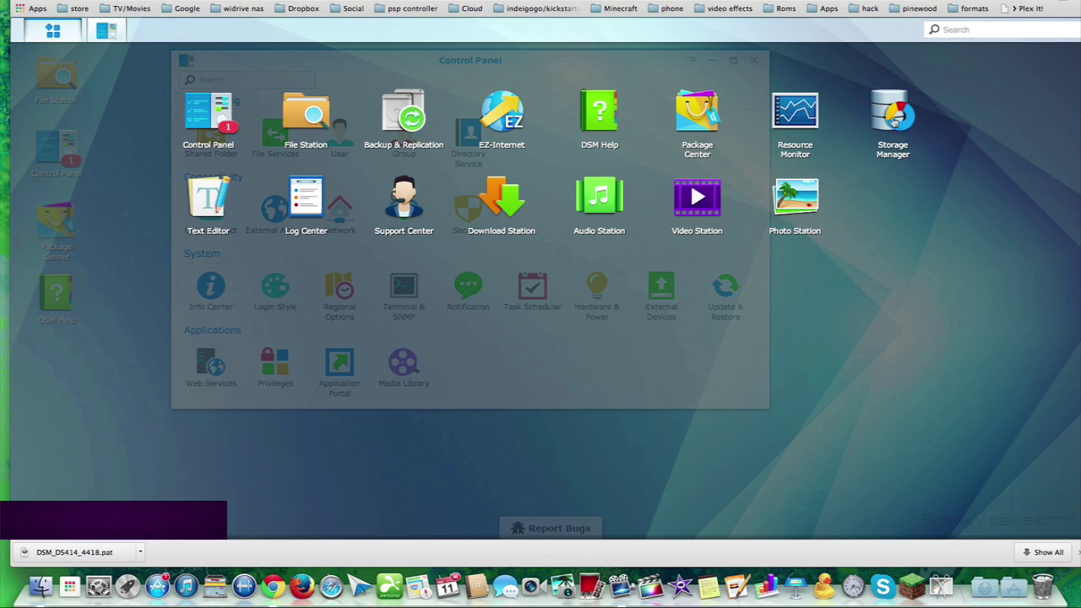
pyautogui.click(893, 120)
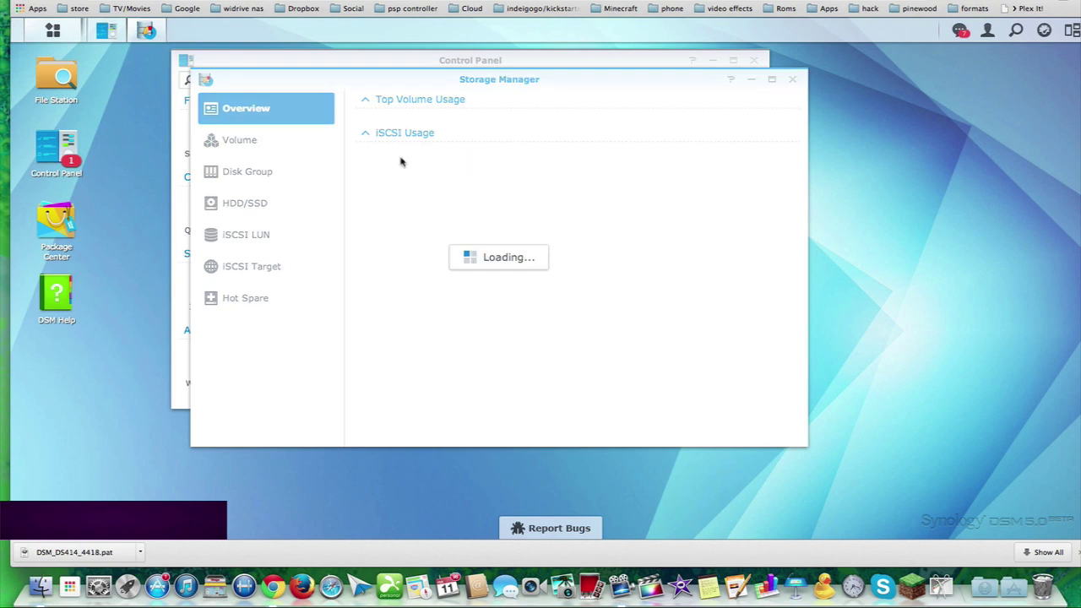
pyautogui.click(249, 141)
pyautogui.click(244, 174)
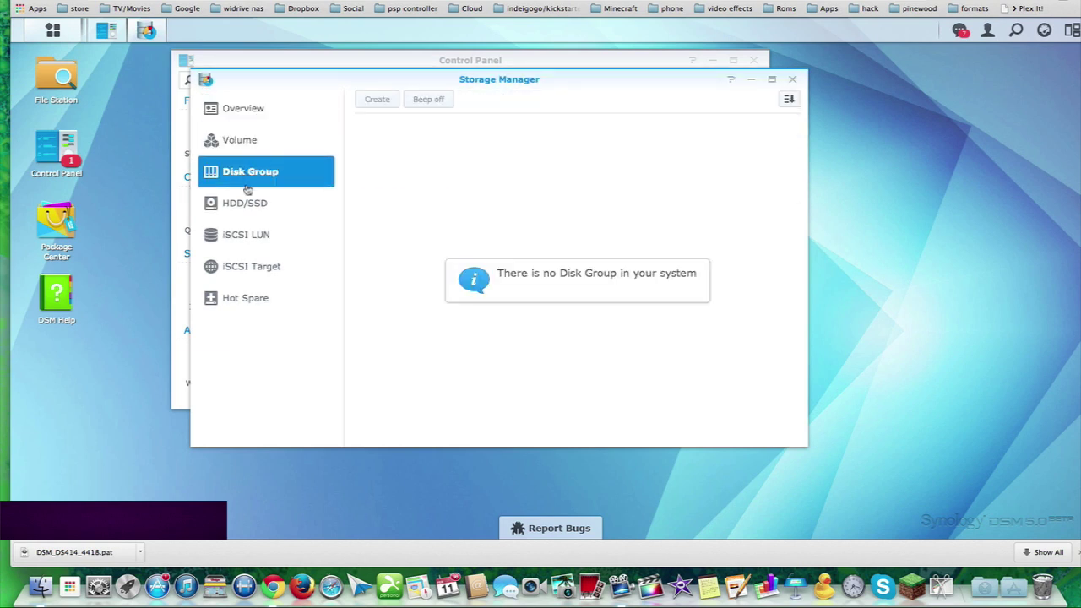
pyautogui.click(244, 204)
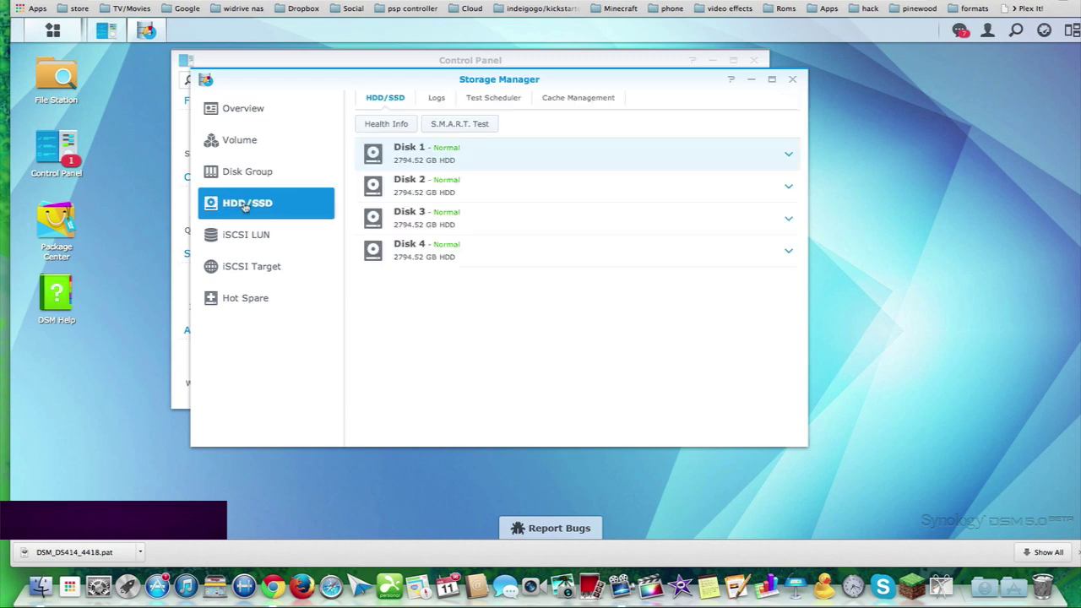
pyautogui.click(244, 234)
pyautogui.click(245, 297)
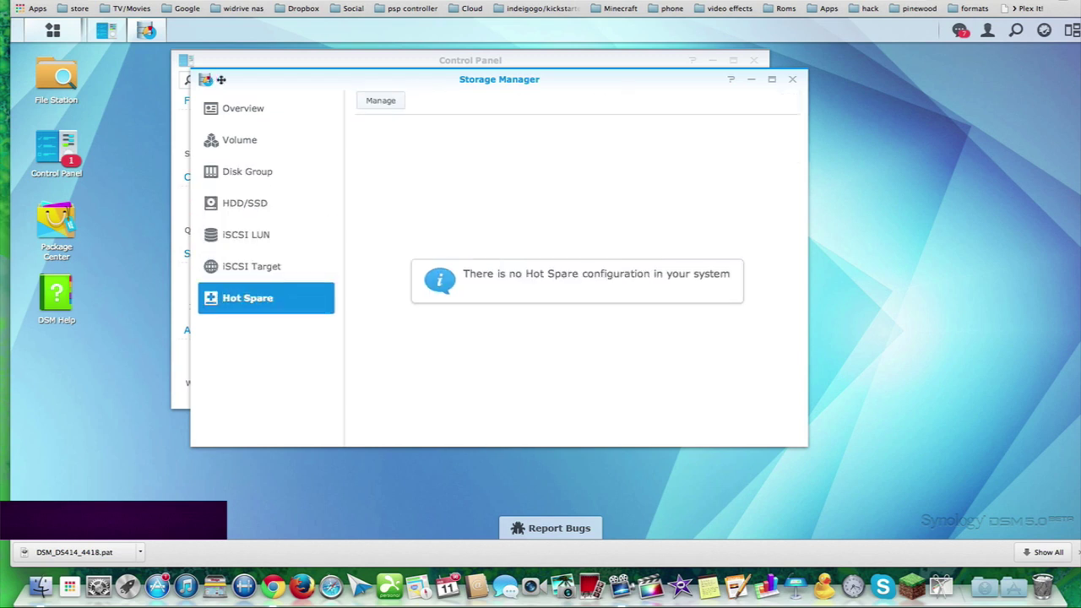
pyautogui.click(249, 60)
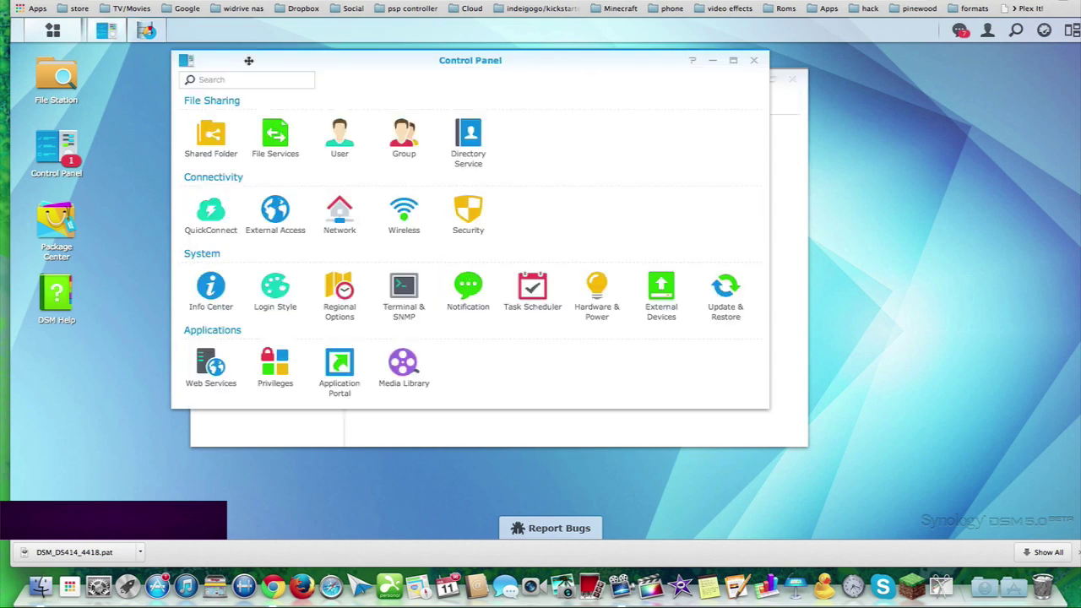
# View the notifications, the account options, the desktop search, the system status widgets, and the overview of open windows
pyautogui.click(960, 31)
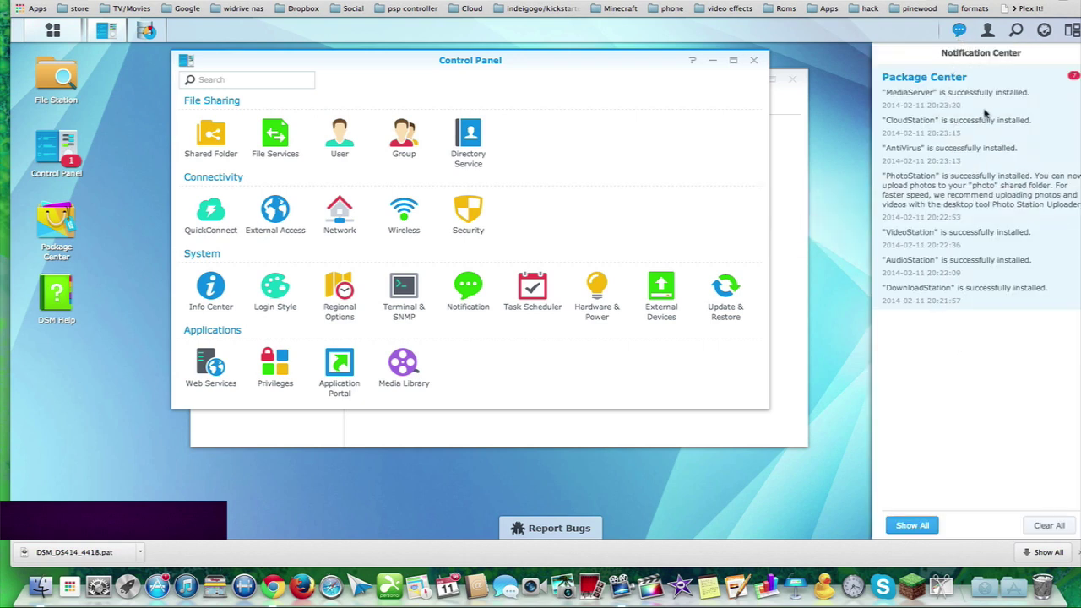
pyautogui.click(986, 31)
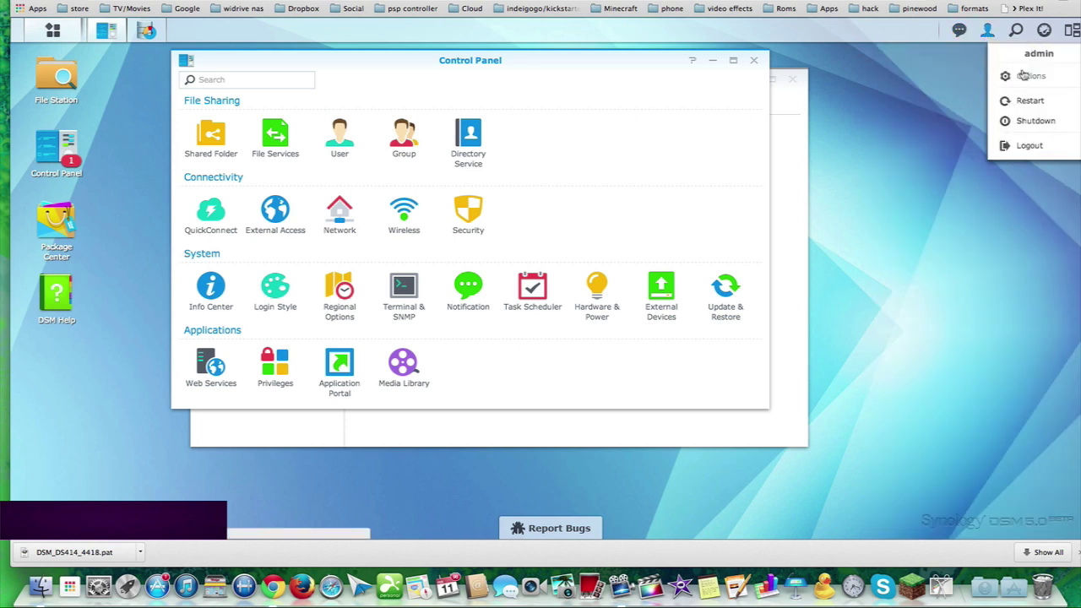
pyautogui.click(1016, 31)
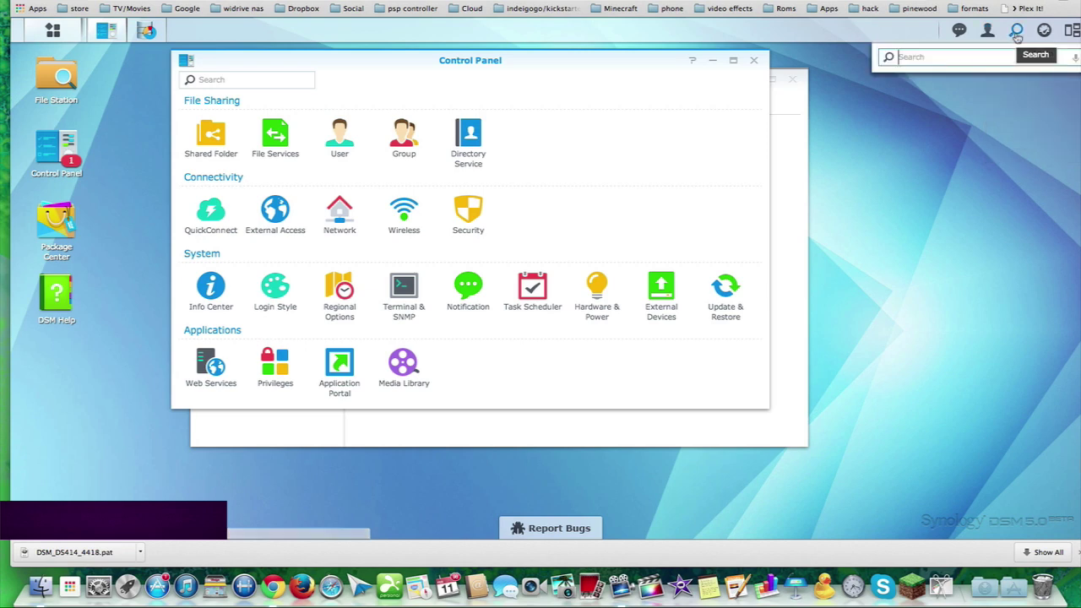
pyautogui.click(1043, 31)
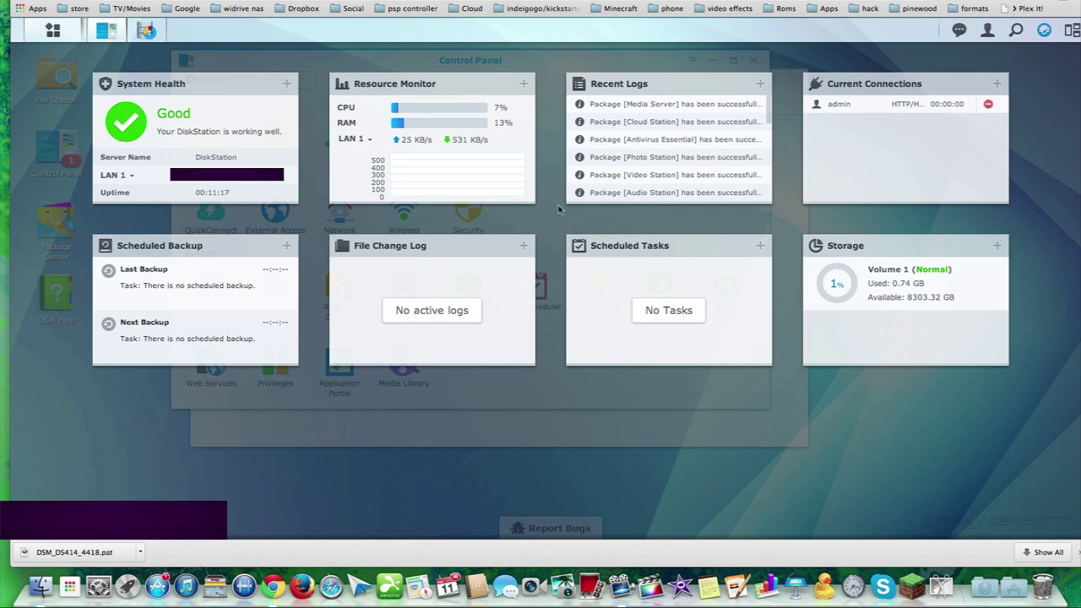
pyautogui.click(1073, 30)
pyautogui.click(1074, 31)
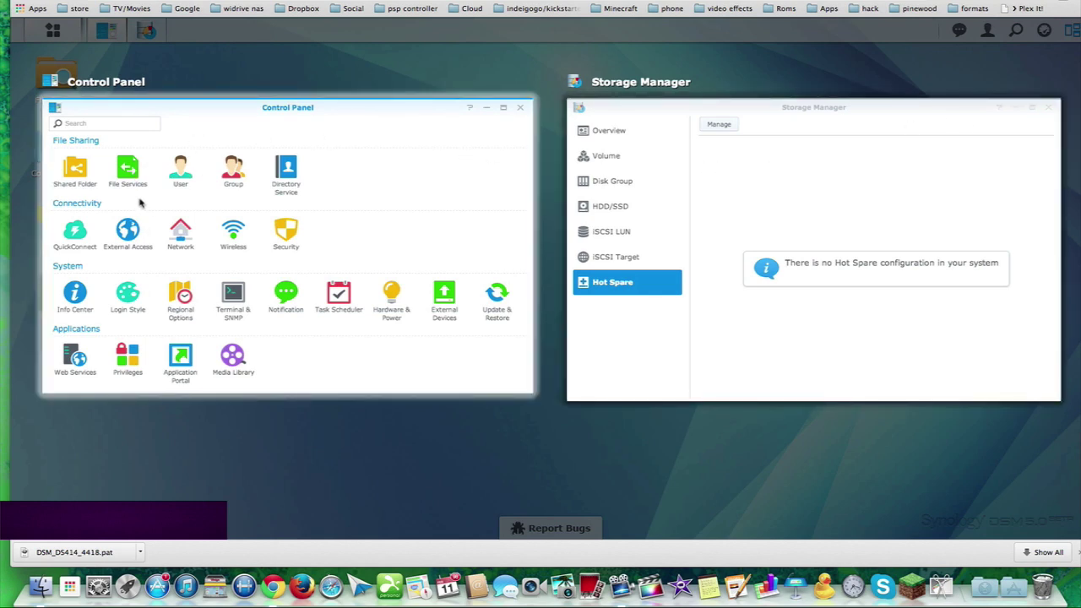
# Return to Control Panel from the window overview and close both Control Panel and Storage Manager
pyautogui.click(192, 140)
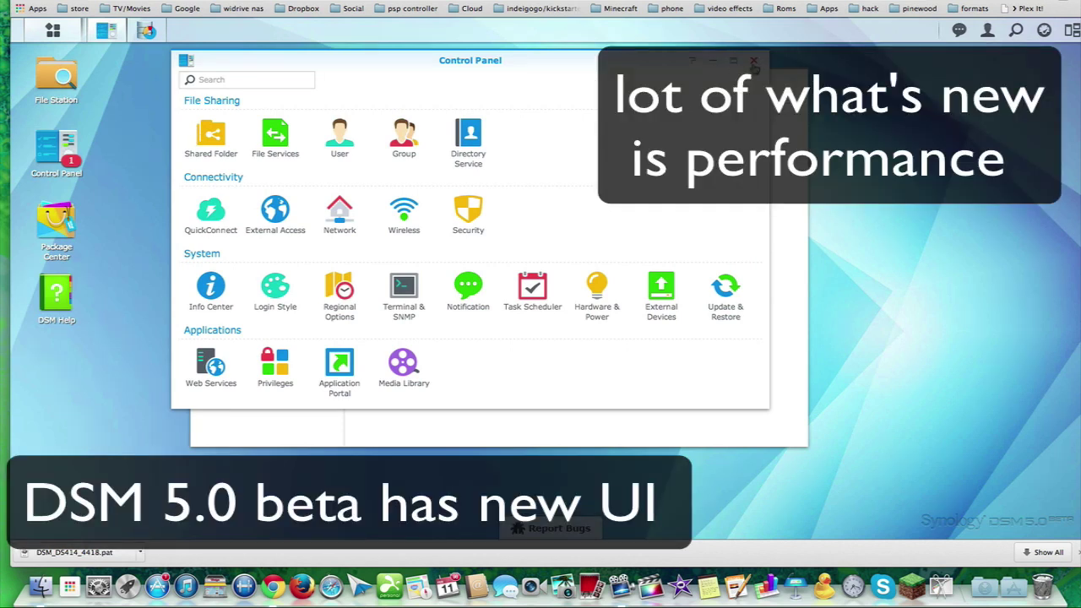
pyautogui.click(755, 63)
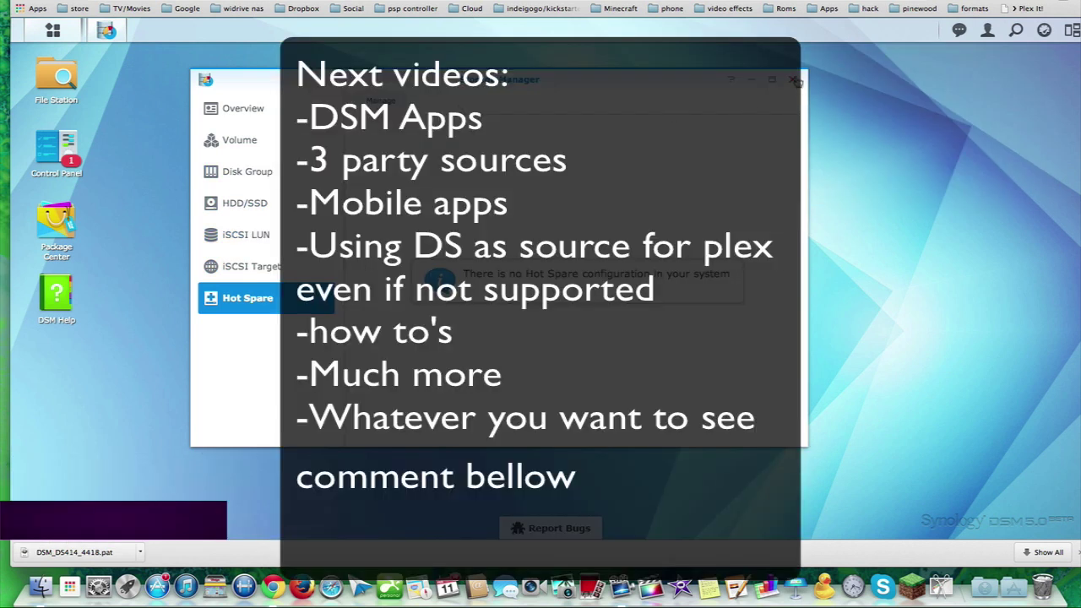
pyautogui.click(793, 80)
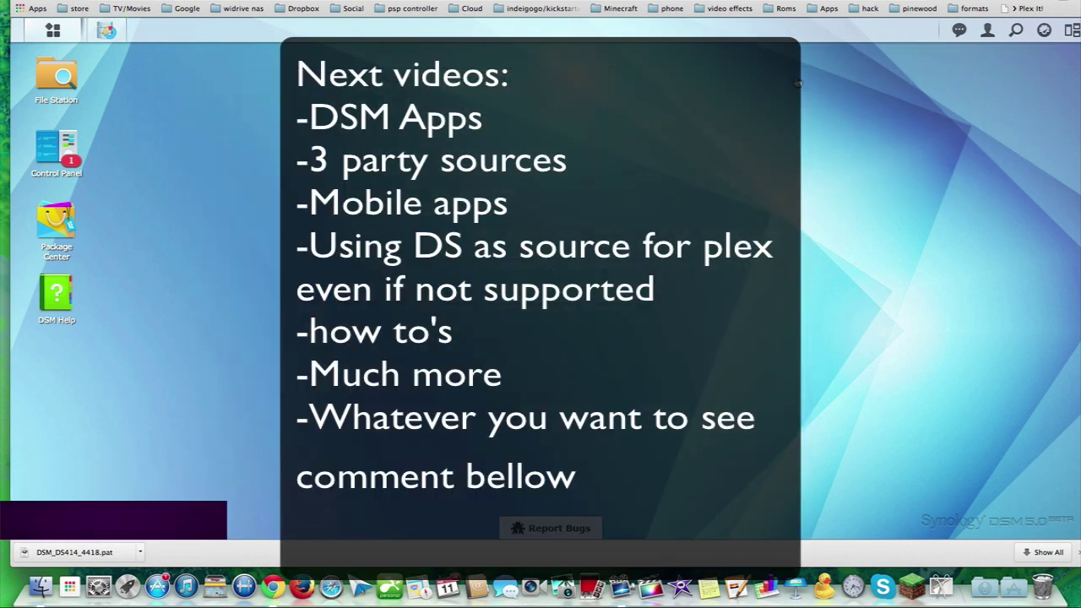